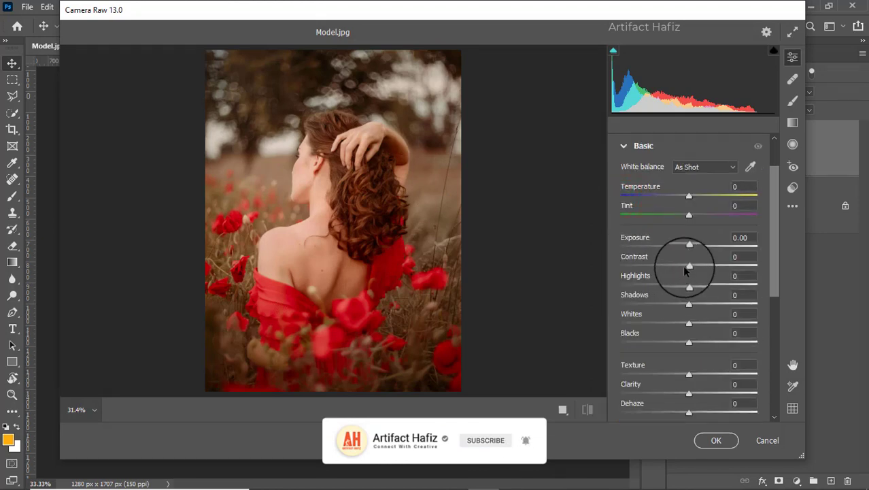
# Set Contrast to +5, Highlights to -25, Shadows to +16, Whites to +36, Blacks to -21, Texture to -4 and Clarity to +4.
pyautogui.moveTo(689, 264); pyautogui.dragTo(693, 265)
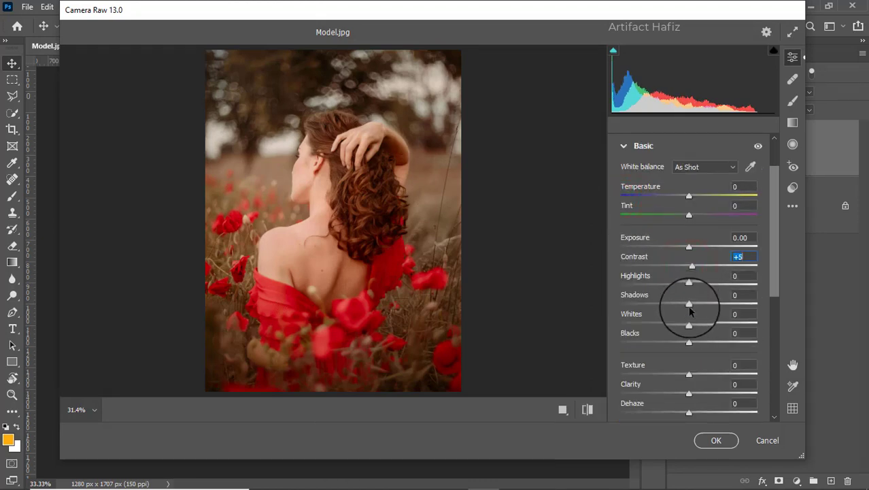
pyautogui.moveTo(689, 304); pyautogui.dragTo(711, 305)
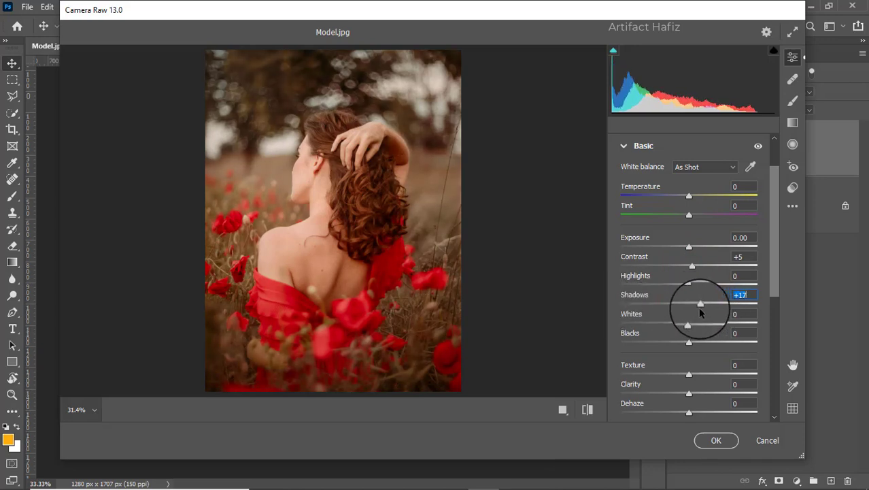
pyautogui.moveTo(688, 342); pyautogui.dragTo(666, 346)
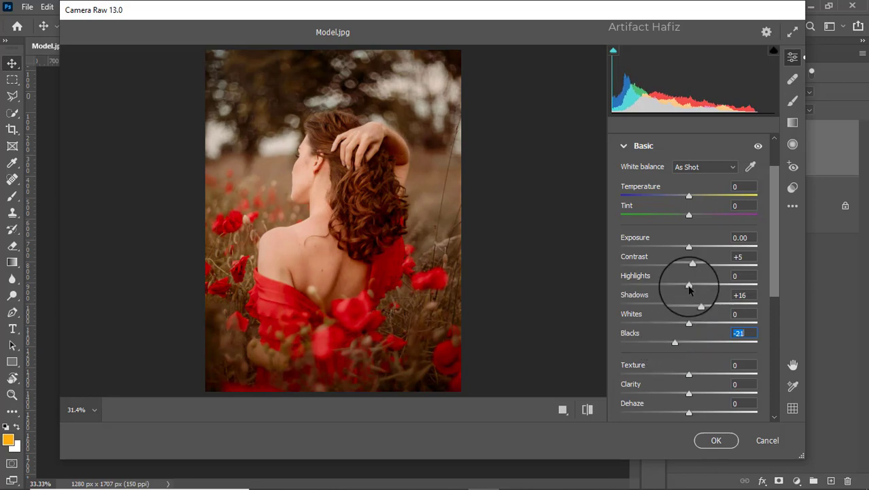
pyautogui.moveTo(689, 286); pyautogui.dragTo(646, 288)
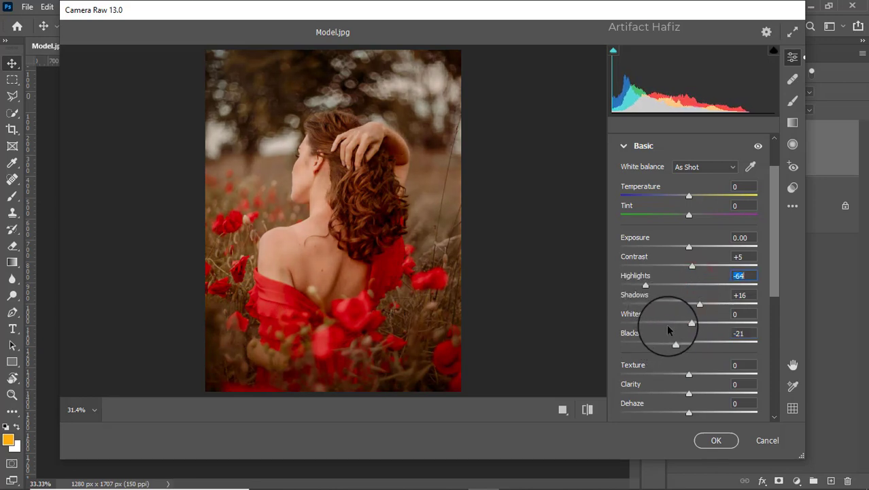
pyautogui.moveTo(691, 322); pyautogui.dragTo(717, 323)
pyautogui.moveTo(646, 285); pyautogui.dragTo(671, 286)
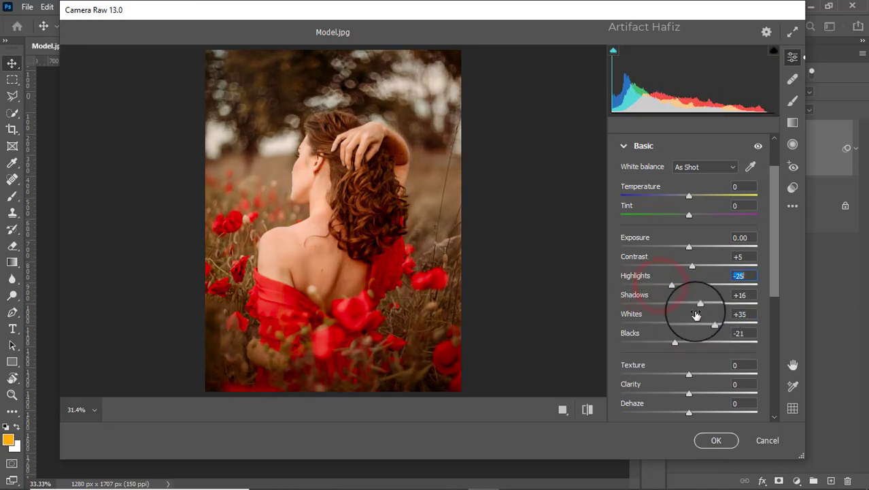
pyautogui.moveTo(710, 326); pyautogui.dragTo(713, 329)
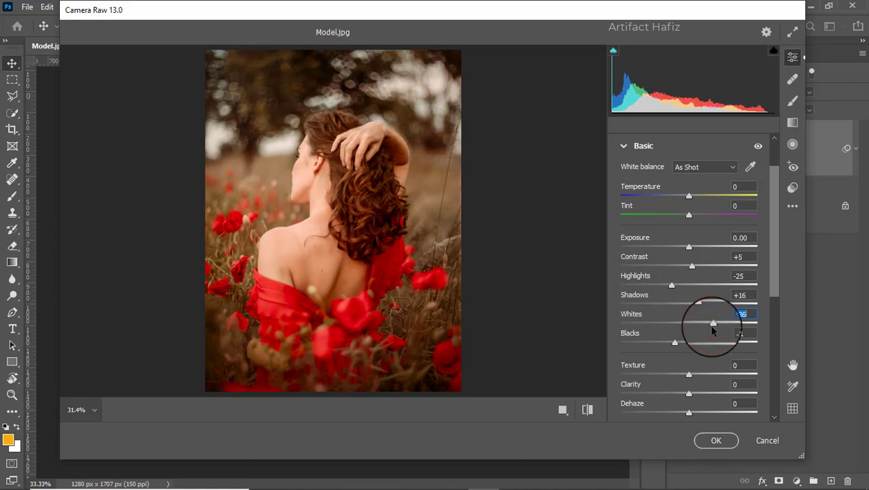
pyautogui.scroll(-3, 710, 323)
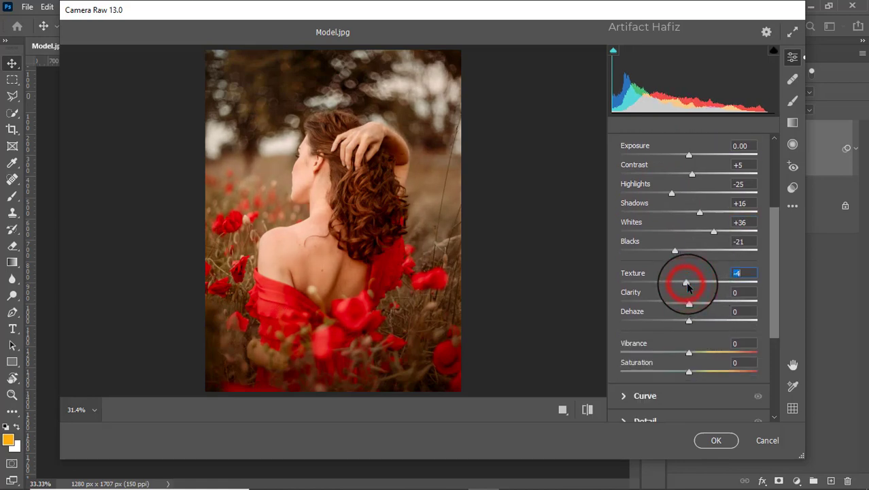
# Shape the composite tone curve with a shadow point at input 65, output 57 and a highlight point at input 192, output 197.
pyautogui.scroll(-3, 691, 305)
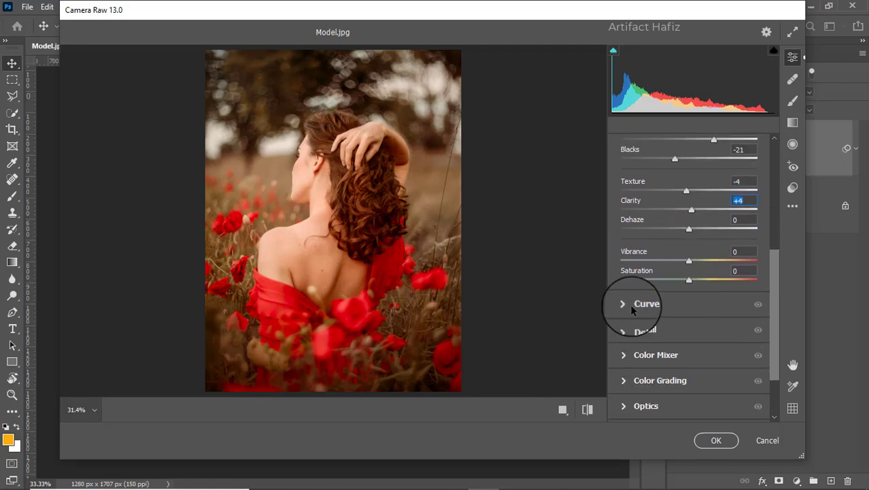
pyautogui.click(624, 305)
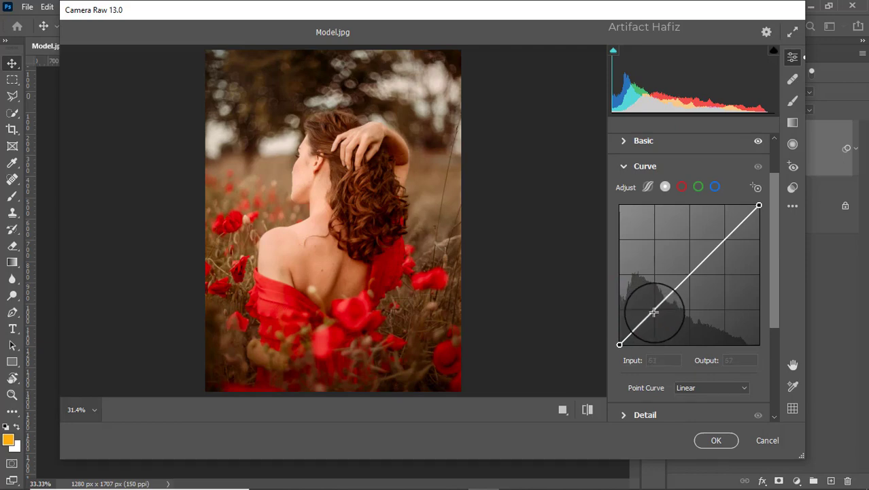
pyautogui.click(653, 312)
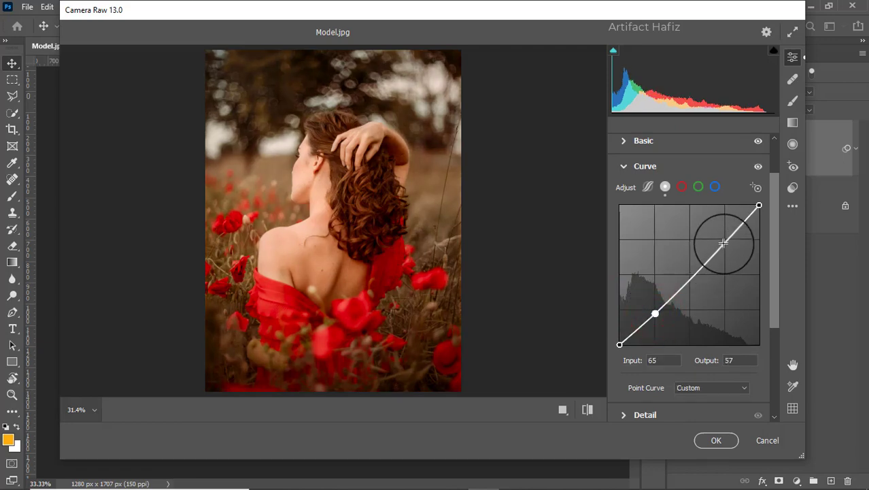
pyautogui.moveTo(725, 241); pyautogui.dragTo(724, 239)
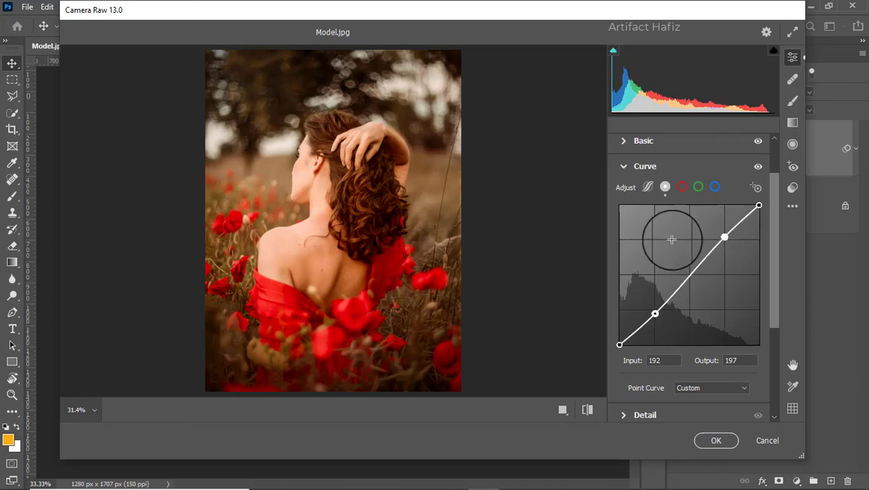
# Raise the blue curve's black point to output 5 and set the Detail section's Noise Reduction to 5.
pyautogui.click(715, 187)
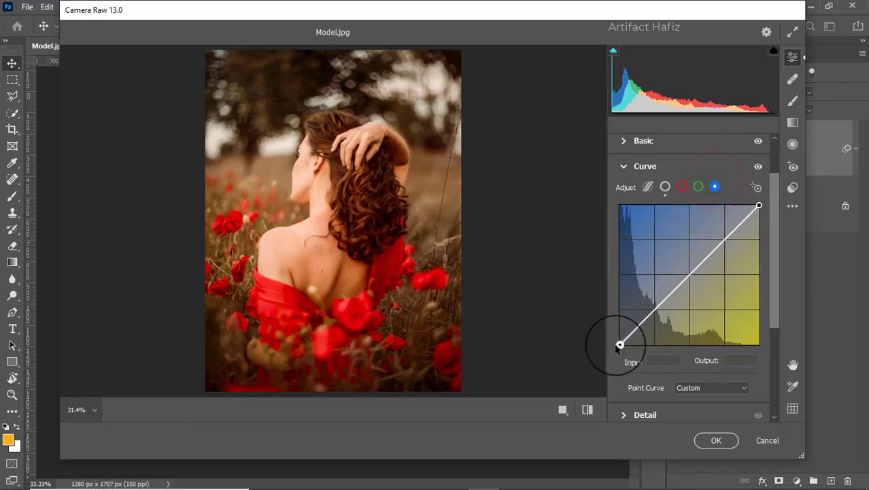
pyautogui.moveTo(619, 344); pyautogui.dragTo(619, 338)
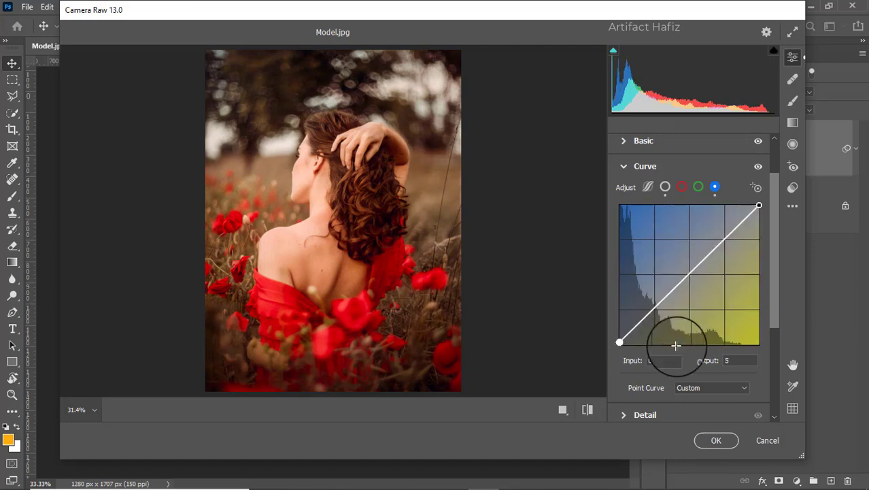
pyautogui.scroll(-3, 675, 346)
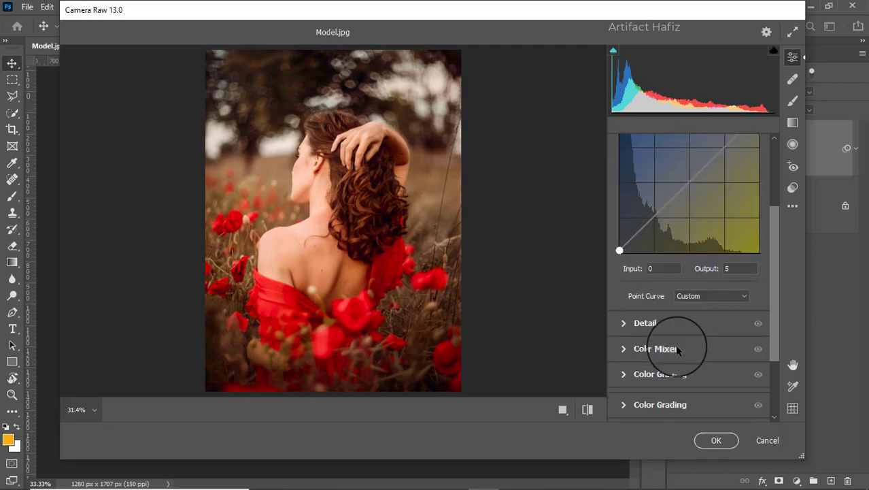
pyautogui.click(625, 323)
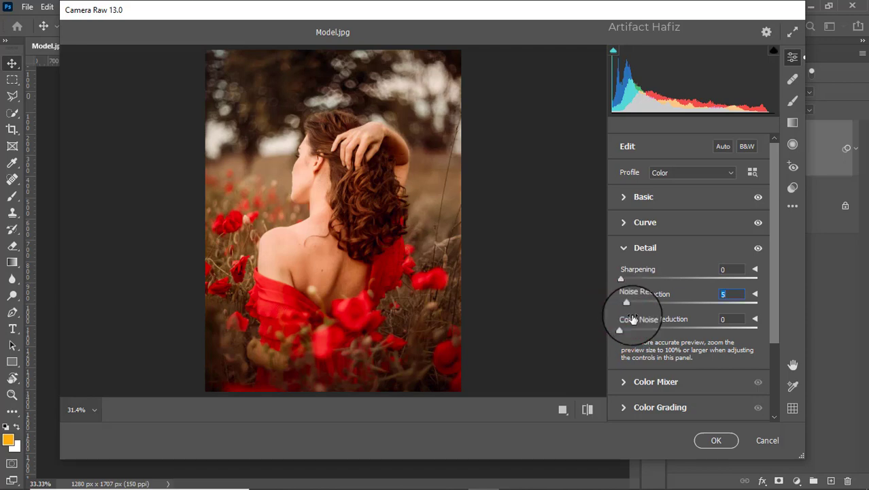
# In the Color Mixer, set the saturation of Reds to +11, Oranges to +6, Yellows to -100 and Greens to -100, and apply the filter.
pyautogui.click(622, 382)
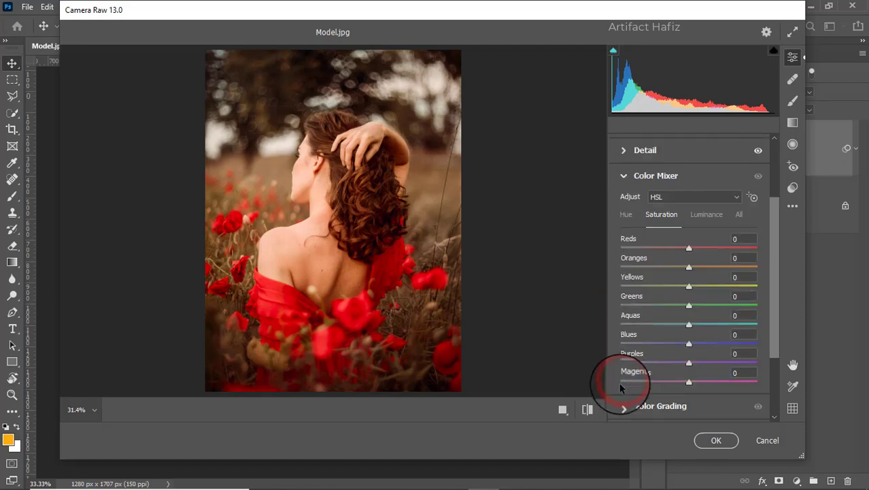
pyautogui.click(661, 214)
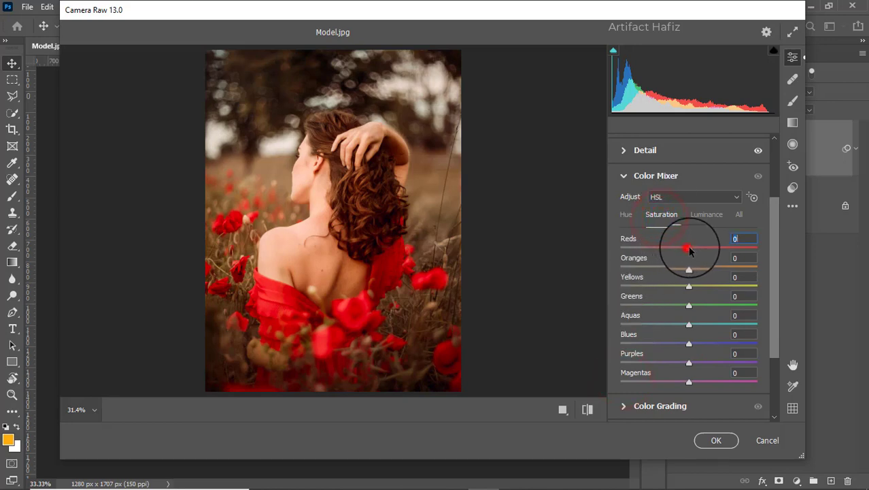
pyautogui.moveTo(689, 248); pyautogui.dragTo(509, 297)
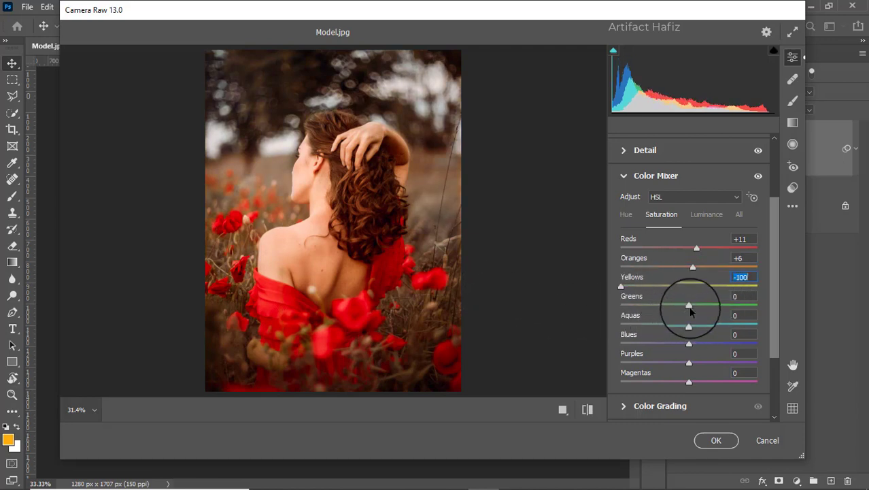
pyautogui.moveTo(688, 306); pyautogui.dragTo(513, 309)
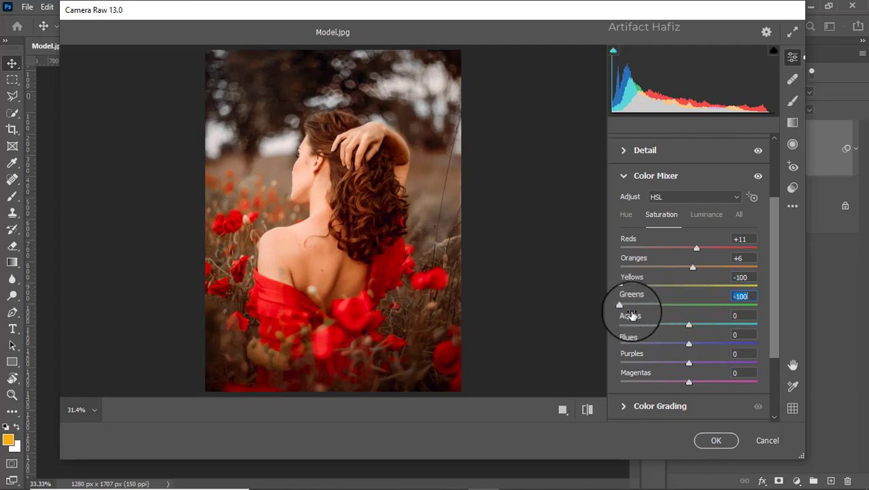
pyautogui.scroll(-1, 676, 322)
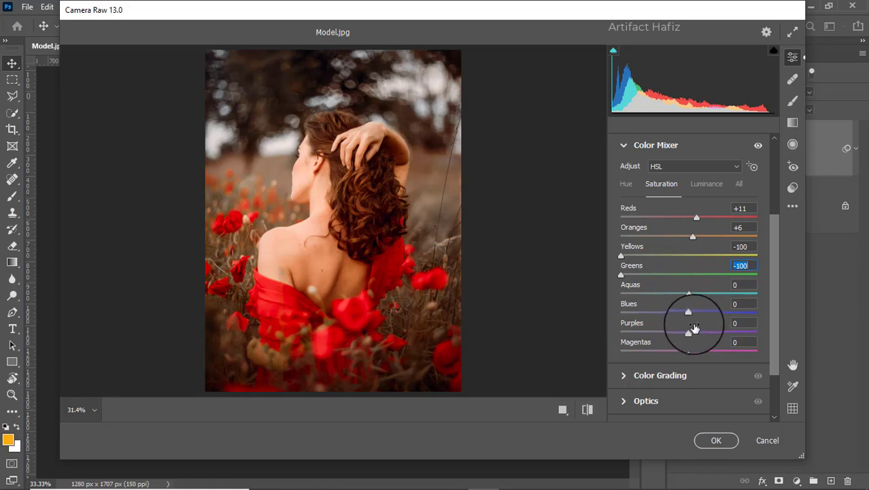
pyautogui.click(706, 435)
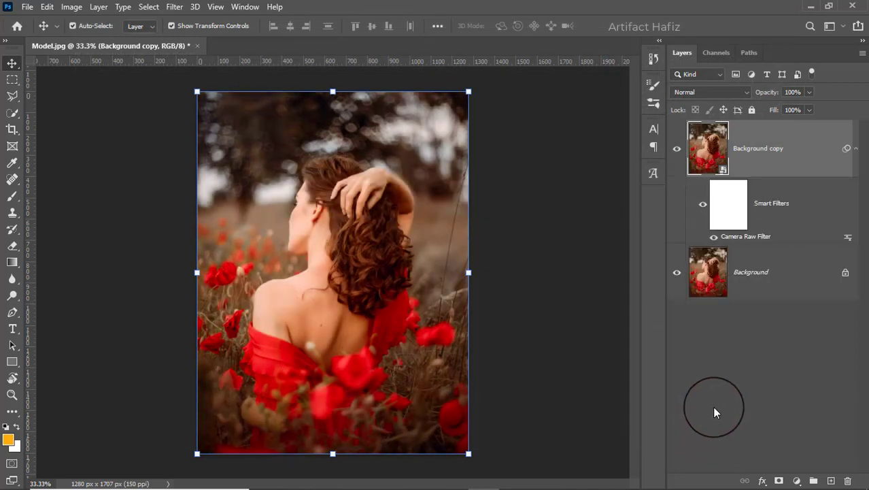
# Stamp all visible layers into a new top layer and duplicate that layer.
pyautogui.hotkey('ctrl', 'alt', 'shift', 'e')
pyautogui.click(762, 145)
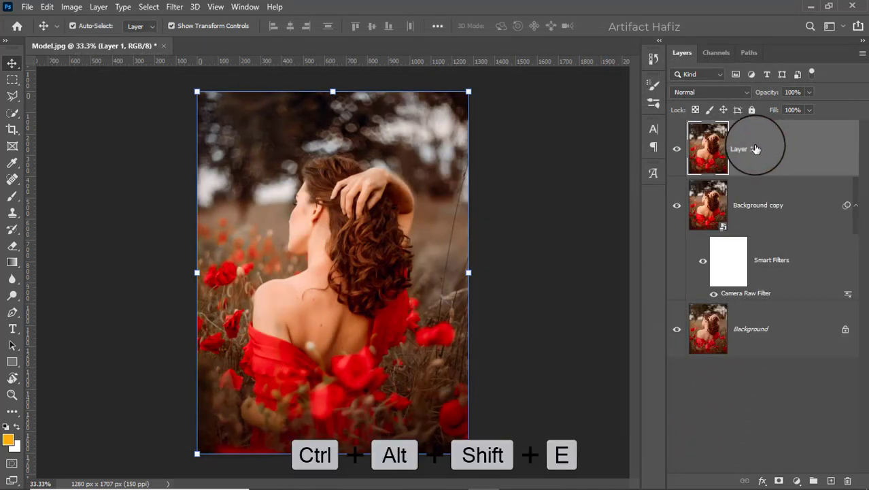
pyautogui.moveTo(755, 148); pyautogui.dragTo(830, 479)
pyautogui.click(767, 139)
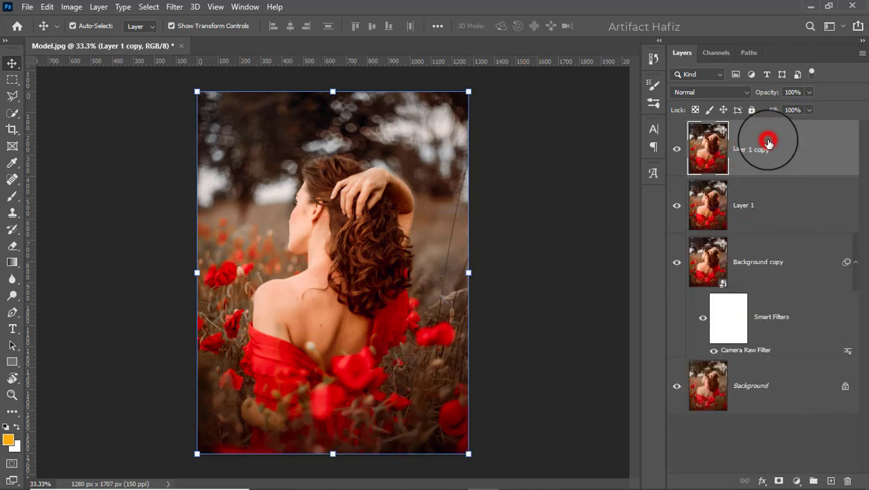
# Select the woman and the foreground field with the Quick Selection tool, checking the head outline and touching up the edge around her eye.
pyautogui.click(13, 112)
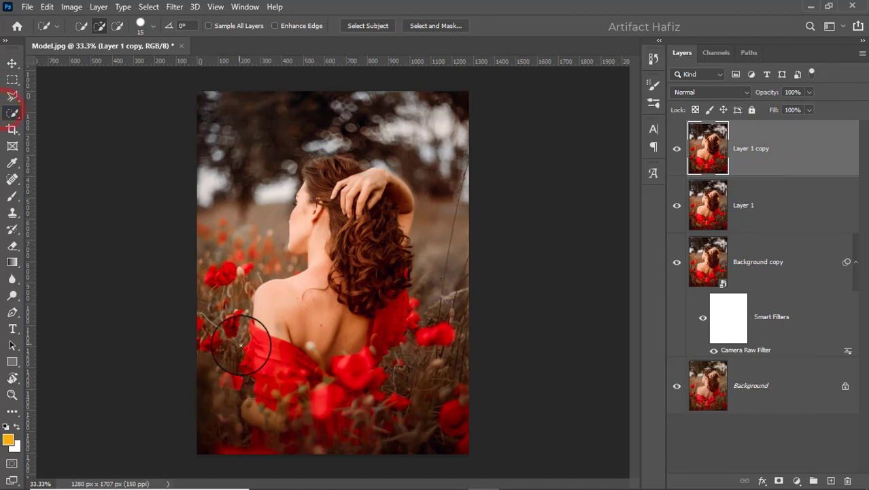
pyautogui.moveTo(259, 366)
pyautogui.mouseDown()
pyautogui.moveTo(287, 295)
pyautogui.moveTo(356, 285)
pyautogui.moveTo(355, 206)
pyautogui.moveTo(331, 203)
pyautogui.moveTo(301, 236)
pyautogui.moveTo(315, 180)
pyautogui.moveTo(309, 165)
pyautogui.moveTo(349, 167)
pyautogui.moveTo(380, 219)
pyautogui.moveTo(404, 217)
pyautogui.moveTo(382, 340)
pyautogui.moveTo(413, 318)
pyautogui.moveTo(416, 302)
pyautogui.moveTo(391, 312)
pyautogui.moveTo(332, 383)
pyautogui.moveTo(302, 407)
pyautogui.moveTo(250, 416)
pyautogui.mouseUp()
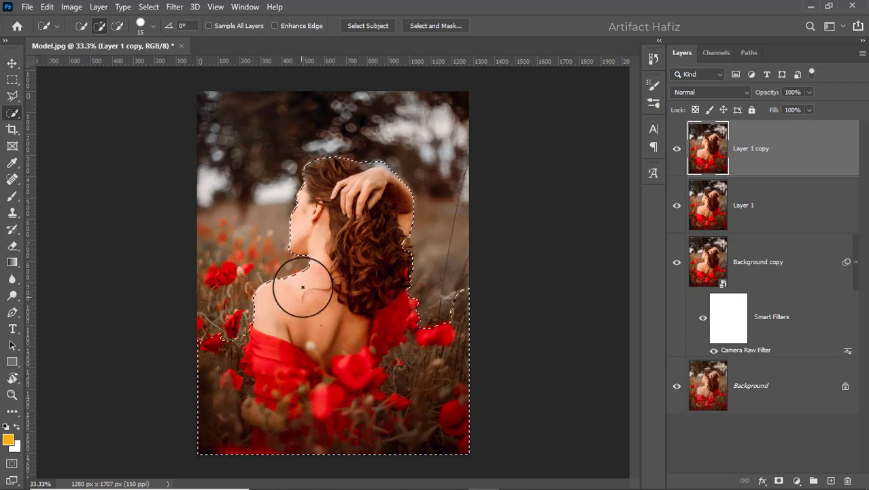
pyautogui.scroll(2, 311, 255)
pyautogui.scroll(7, 311, 247)
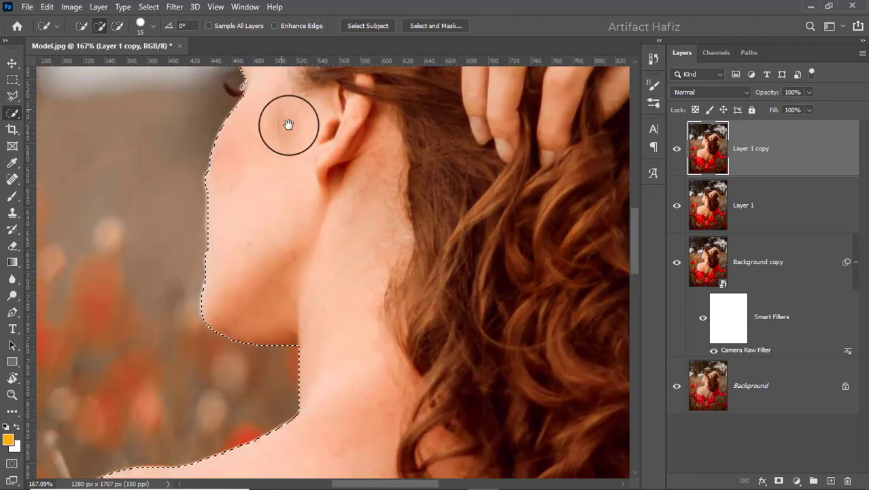
pyautogui.moveTo(288, 125); pyautogui.dragTo(320, 258)
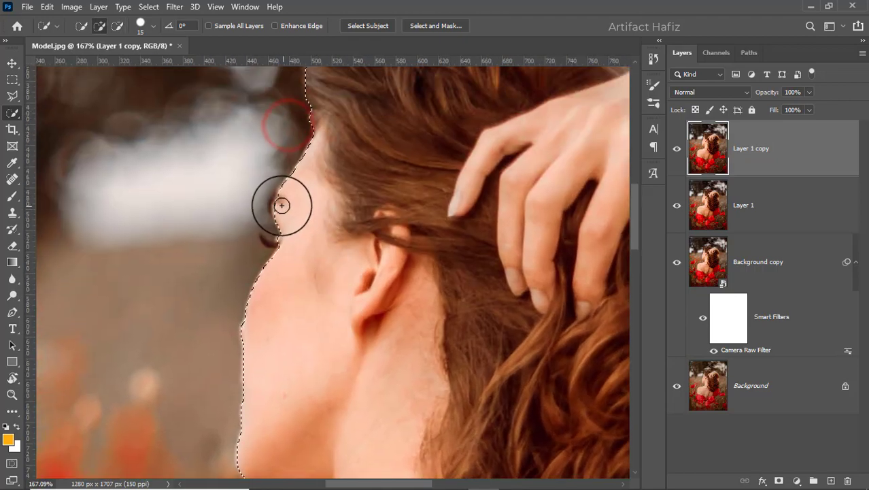
pyautogui.moveTo(279, 204)
pyautogui.mouseDown()
pyautogui.moveTo(334, 150)
pyautogui.moveTo(341, 158)
pyautogui.moveTo(340, 349)
pyautogui.mouseUp()
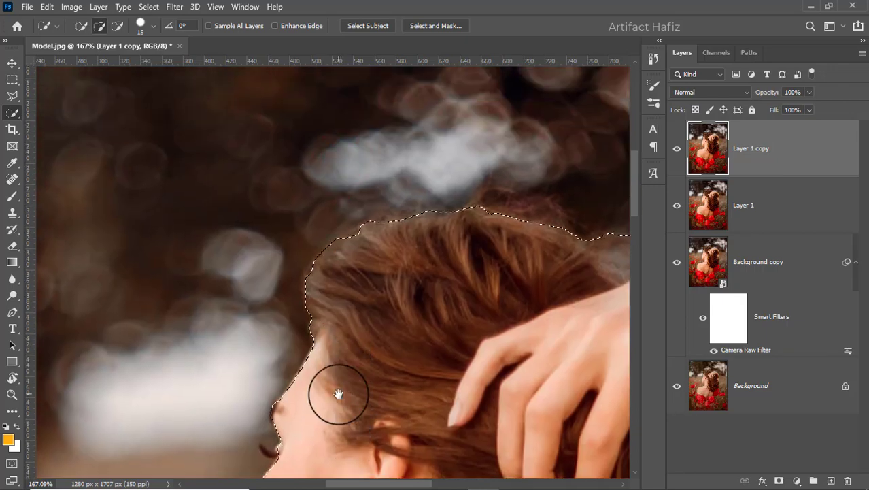
pyautogui.moveTo(340, 381); pyautogui.dragTo(383, 148)
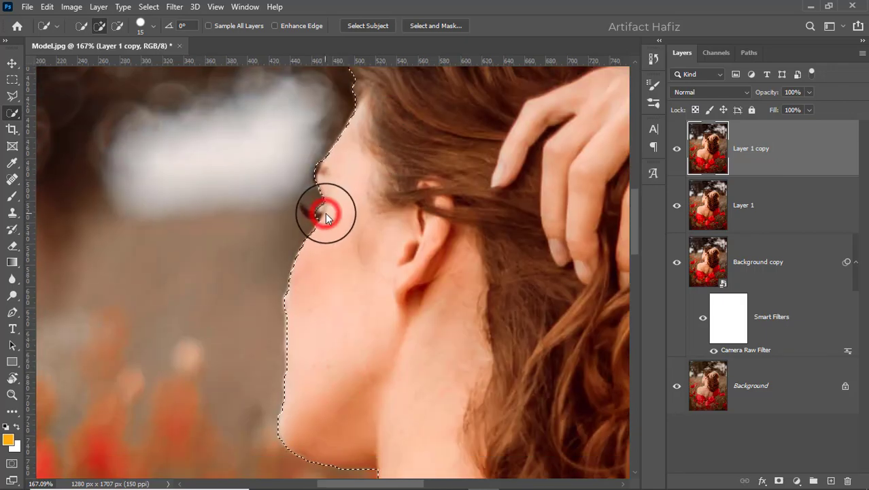
pyautogui.moveTo(327, 216); pyautogui.dragTo(332, 211)
pyautogui.scroll(-4, 332, 213)
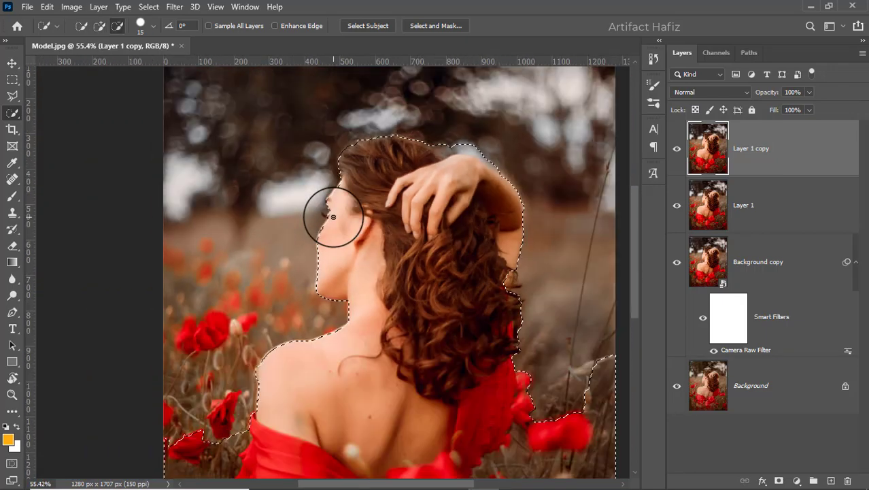
pyautogui.scroll(-1, 333, 216)
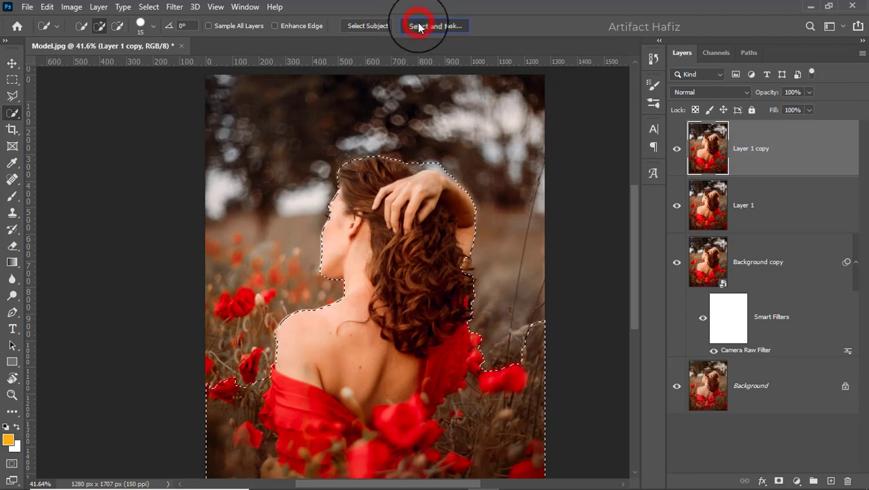
# Open the selection in Select and Mask and subtract the background patches above the raised arm and along the hair's outer edge.
pyautogui.click(418, 27)
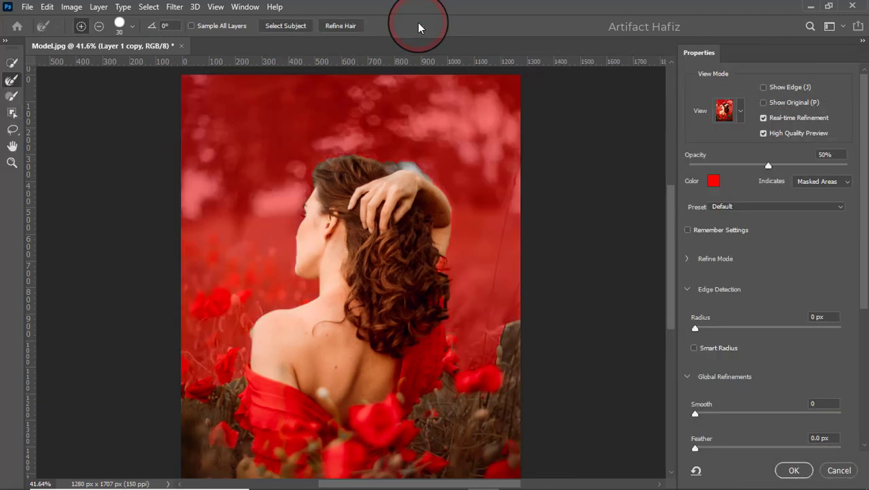
pyautogui.click(12, 63)
pyautogui.keyDown('alt'); pyautogui.click(391, 163); pyautogui.keyUp('alt')
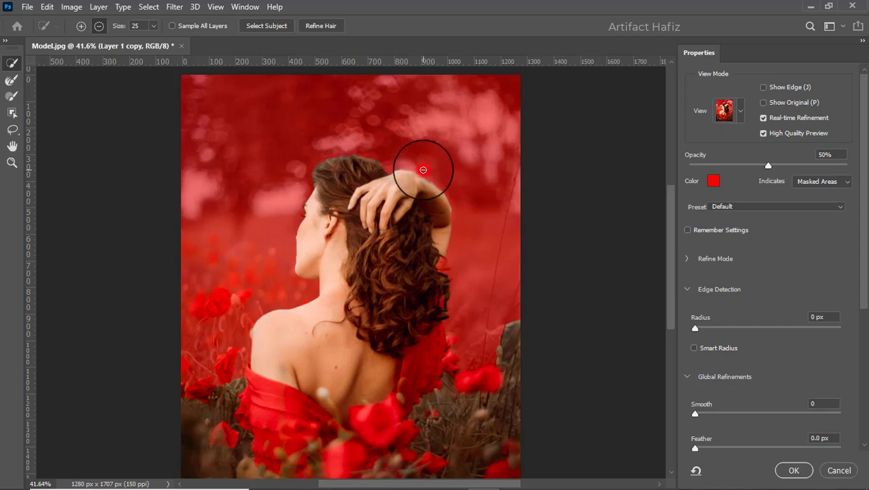
pyautogui.scroll(1, 447, 217)
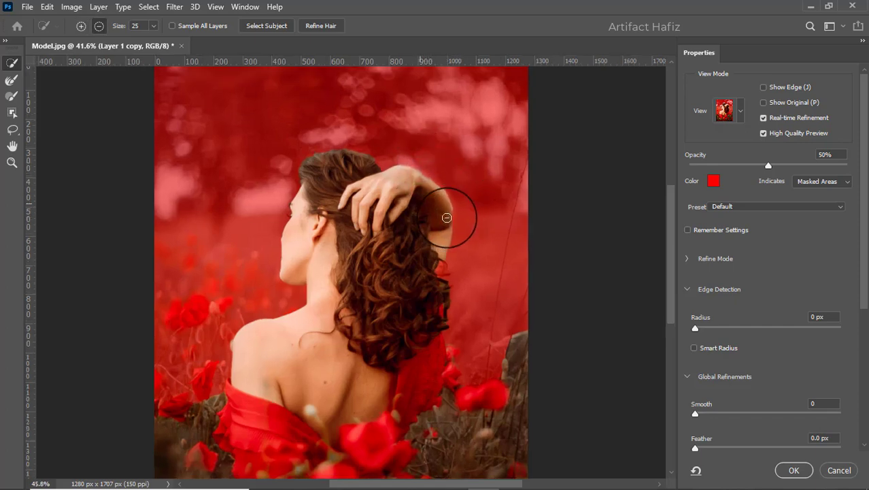
pyautogui.scroll(12, 446, 218)
pyautogui.moveTo(451, 201)
pyautogui.mouseDown()
pyautogui.moveTo(397, 453)
pyautogui.moveTo(399, 316)
pyautogui.moveTo(417, 423)
pyautogui.moveTo(421, 391)
pyautogui.moveTo(416, 431)
pyautogui.moveTo(382, 391)
pyautogui.moveTo(374, 422)
pyautogui.moveTo(384, 415)
pyautogui.moveTo(376, 202)
pyautogui.mouseUp()
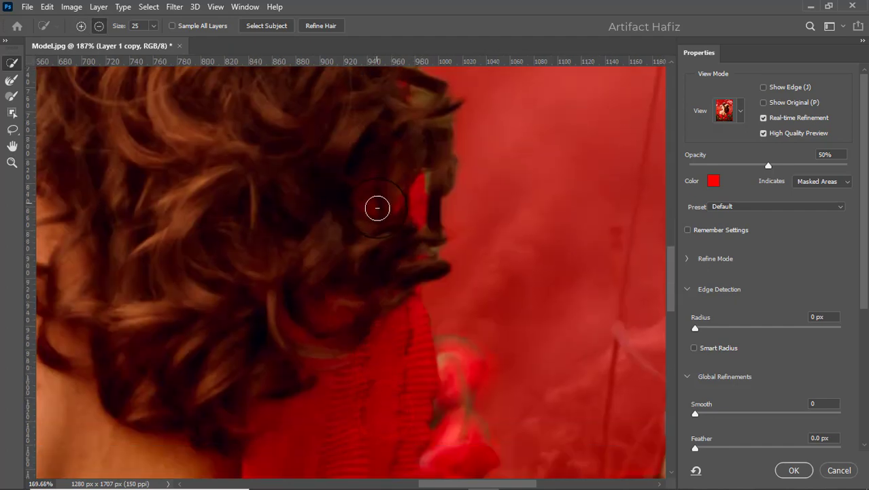
pyautogui.scroll(-3, 377, 208)
pyautogui.scroll(5, 401, 359)
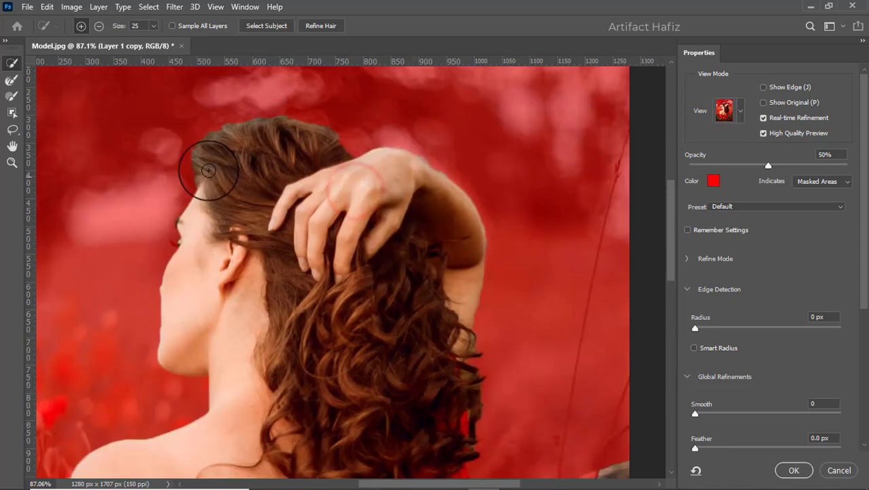
# Refine the selection edge with the Refine Edge Brush along the top of the hair and down the face profile to the chin.
pyautogui.click(12, 78)
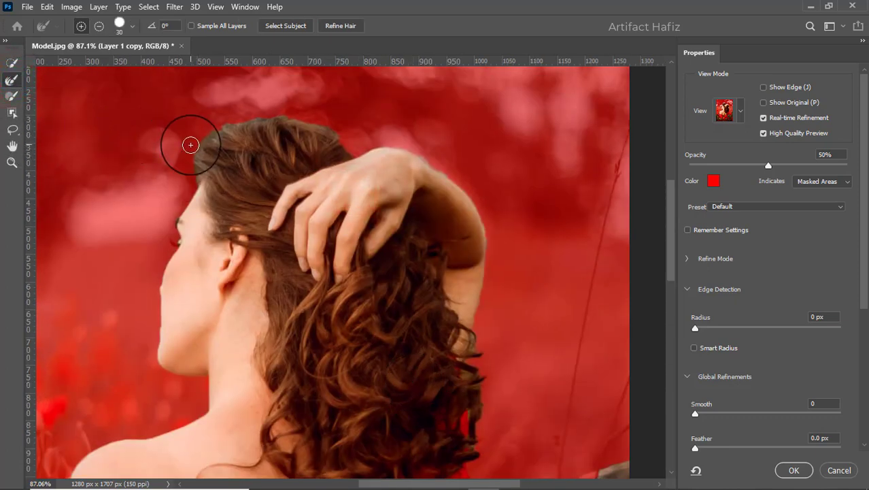
pyautogui.moveTo(196, 142)
pyautogui.mouseDown()
pyautogui.moveTo(217, 129)
pyautogui.moveTo(297, 120)
pyautogui.moveTo(330, 130)
pyautogui.moveTo(351, 150)
pyautogui.mouseUp()
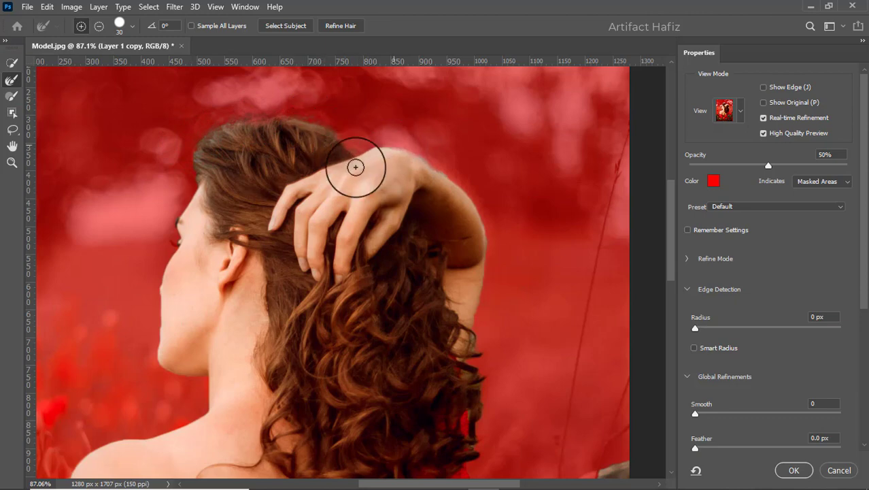
pyautogui.moveTo(171, 234)
pyautogui.mouseDown()
pyautogui.moveTo(174, 226)
pyautogui.moveTo(152, 279)
pyautogui.moveTo(153, 361)
pyautogui.moveTo(177, 376)
pyautogui.mouseUp()
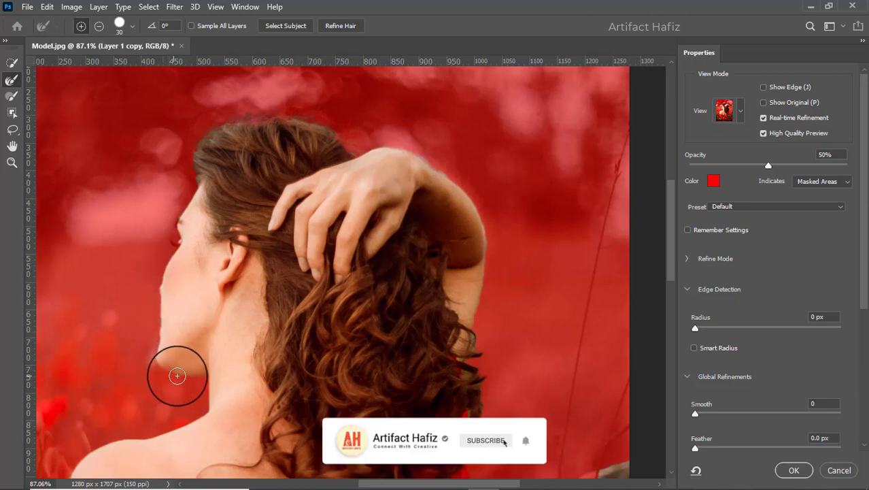
# Add the woman's eyelashes and eyebrow to the selection with the Quick Selection tool at brush size 4.
pyautogui.scroll(5, 174, 221)
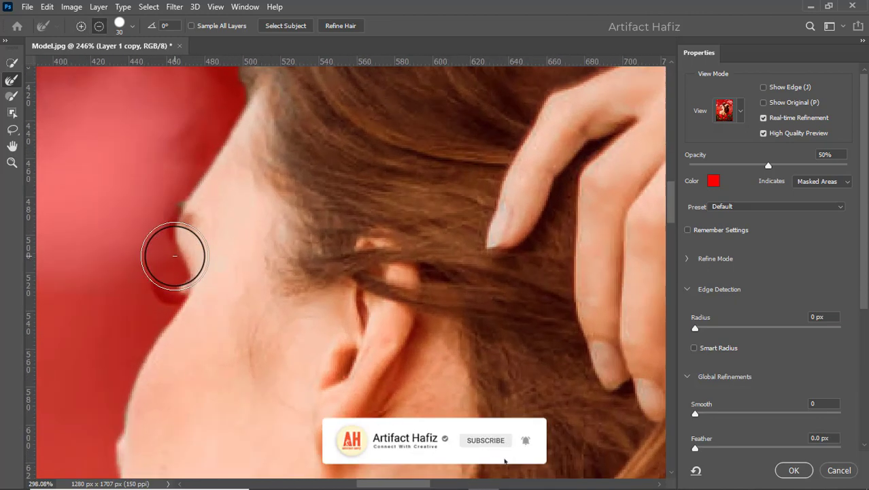
pyautogui.scroll(2, 175, 256)
pyautogui.click(12, 63)
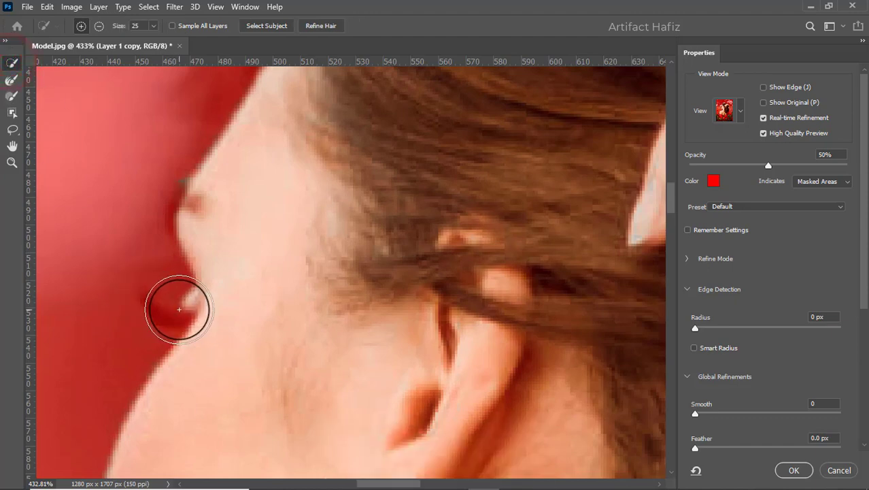
pyautogui.moveTo(196, 302); pyautogui.dragTo(162, 313)
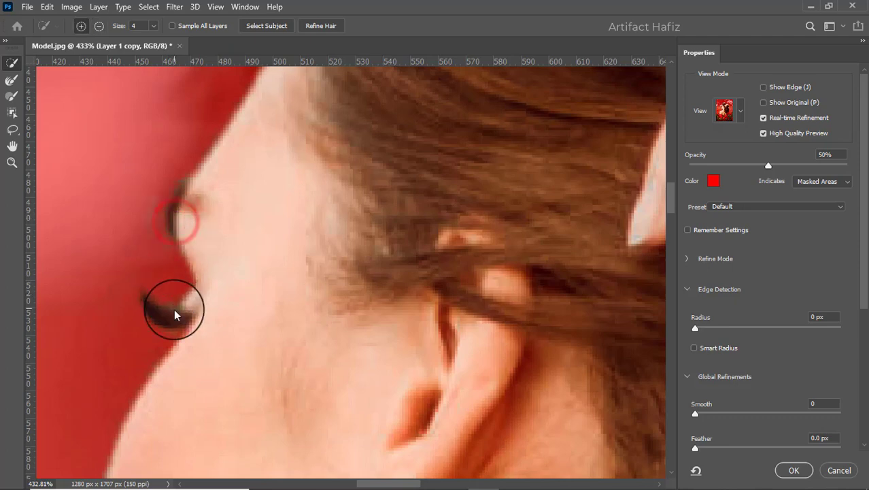
pyautogui.moveTo(185, 308); pyautogui.dragTo(191, 308)
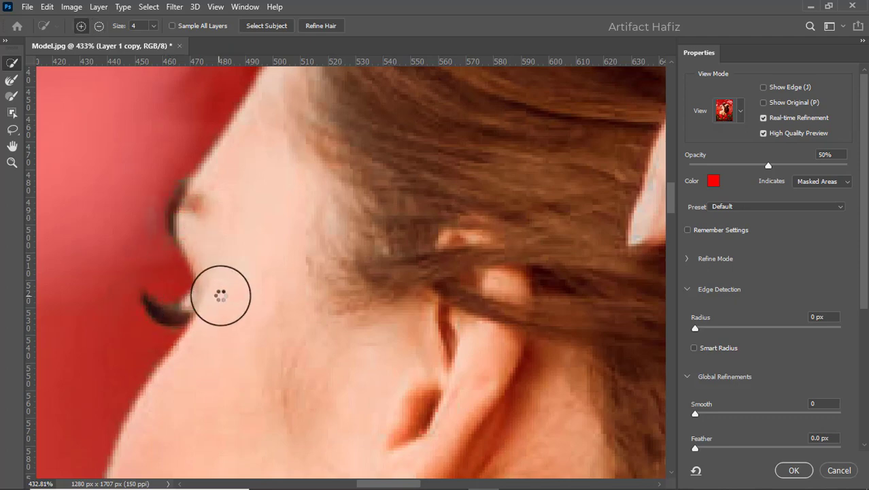
pyautogui.scroll(-3, 220, 295)
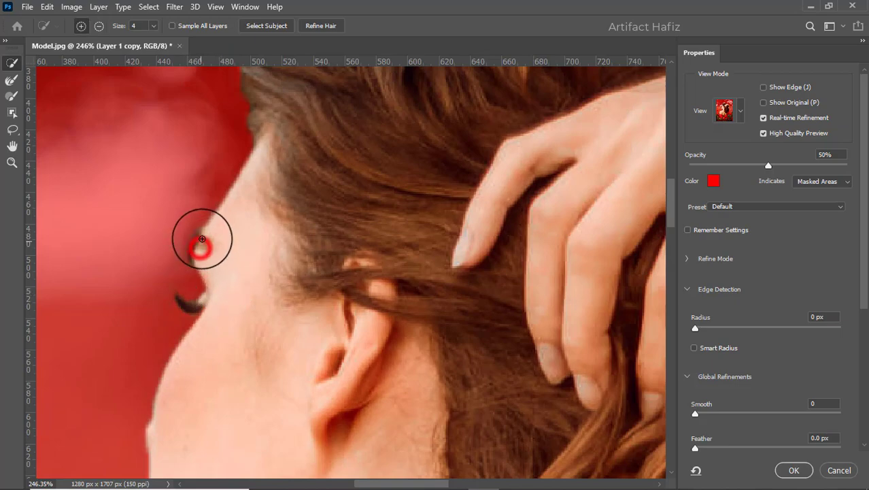
pyautogui.scroll(-2, 217, 253)
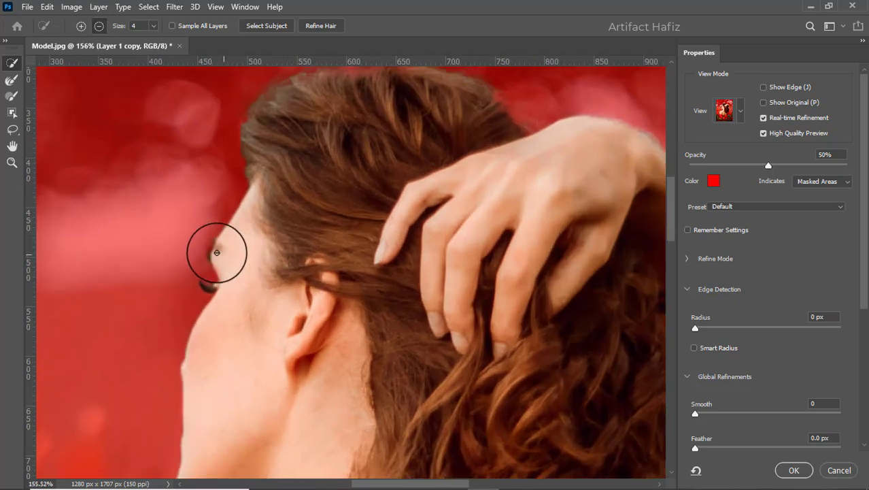
pyautogui.scroll(7, 216, 252)
pyautogui.moveTo(212, 232)
pyautogui.mouseDown()
pyautogui.moveTo(201, 257)
pyautogui.moveTo(161, 275)
pyautogui.moveTo(165, 281)
pyautogui.mouseUp()
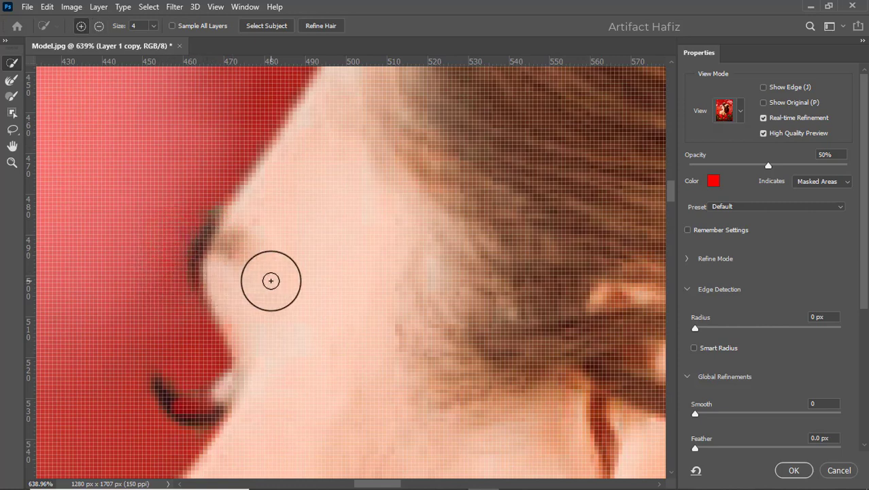
# Accept the refined selection and turn it into a layer mask on Layer 1 copy.
pyautogui.scroll(-15, 271, 280)
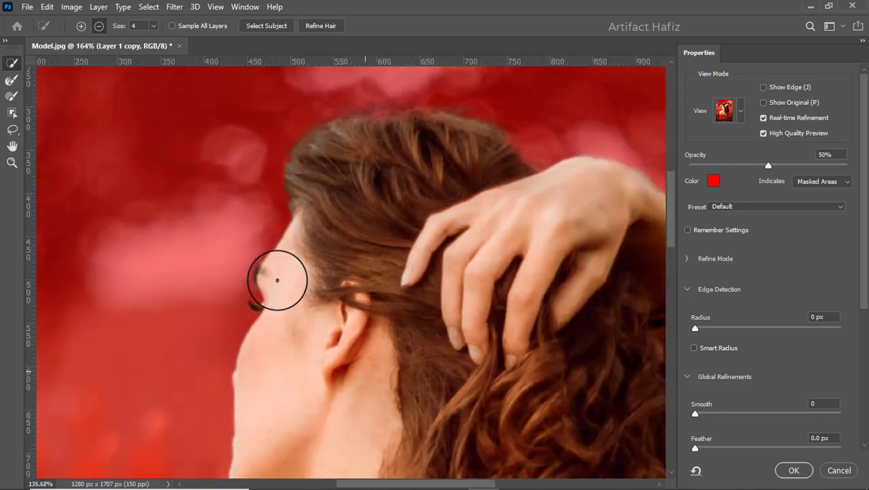
pyautogui.scroll(1, 337, 301)
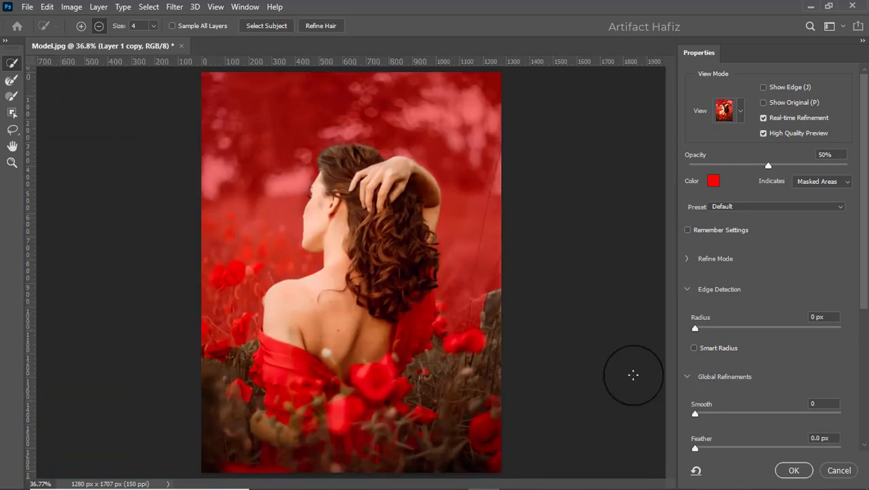
pyautogui.click(791, 472)
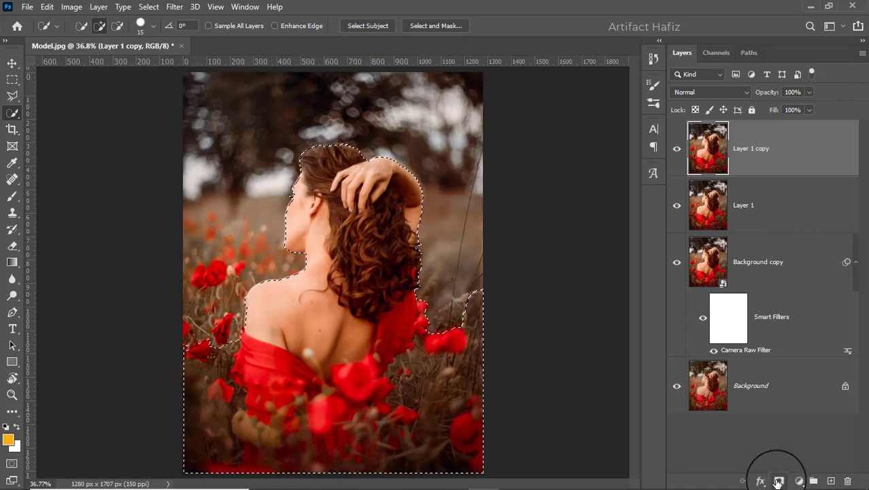
pyautogui.click(779, 481)
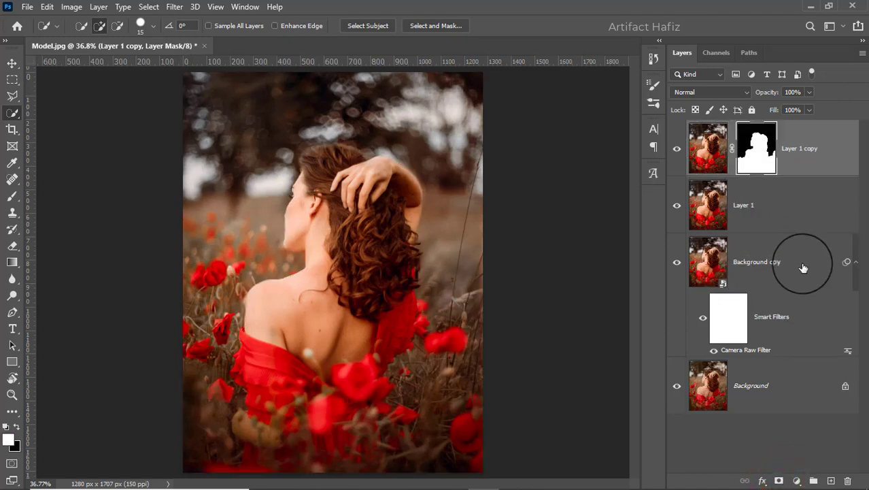
# With Layer 1 active and Layer 1 copy hidden, load the copy's mask as a selection and expand it by 22 pixels.
pyautogui.click(776, 214)
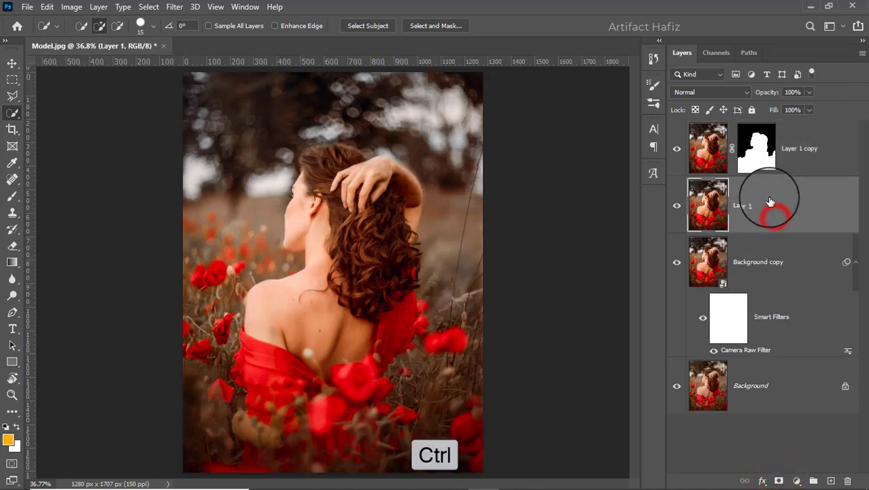
pyautogui.keyDown('ctrl'); pyautogui.click(757, 150); pyautogui.keyUp('ctrl')
pyautogui.click(677, 149)
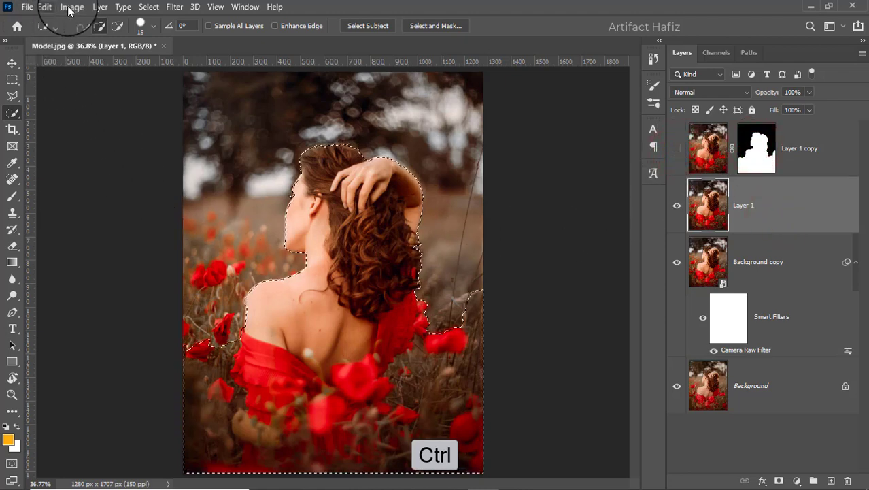
pyautogui.click(148, 8)
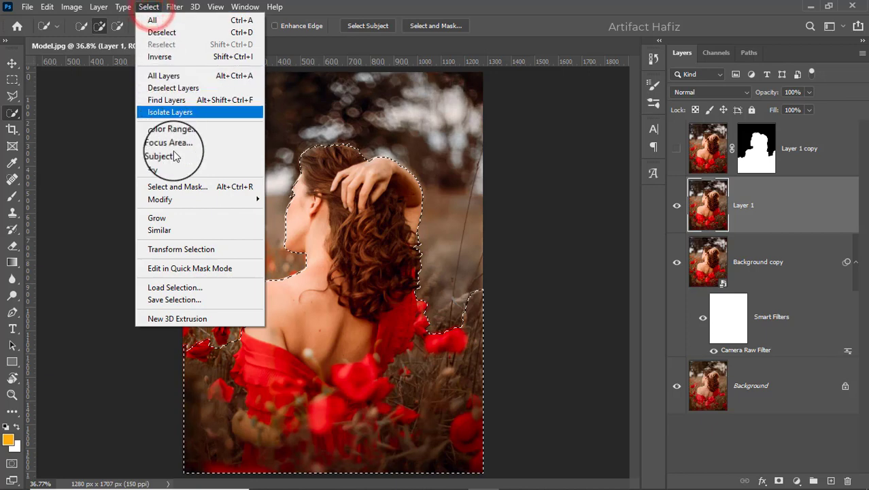
pyautogui.moveTo(177, 198)
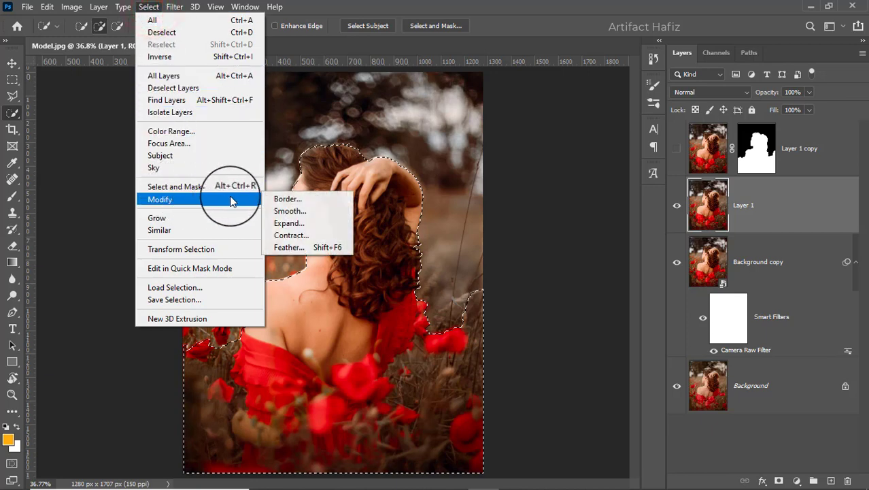
pyautogui.click(287, 222)
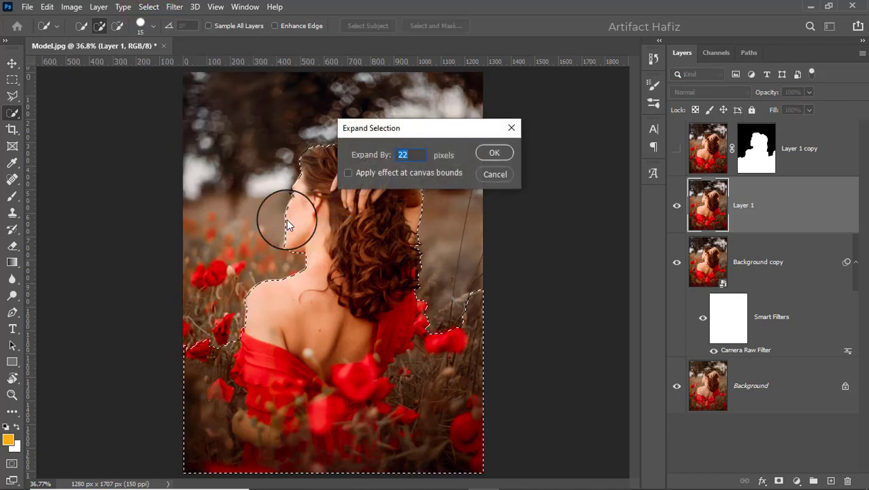
pyautogui.click(496, 153)
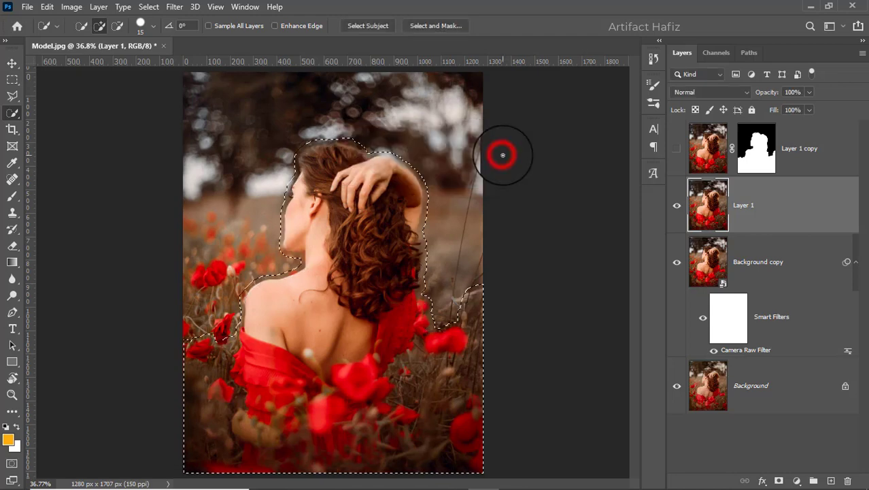
# Fill the selected area of Layer 1 using Content-Aware in Normal mode at 100% opacity, and deselect.
pyautogui.click(47, 7)
pyautogui.click(99, 206)
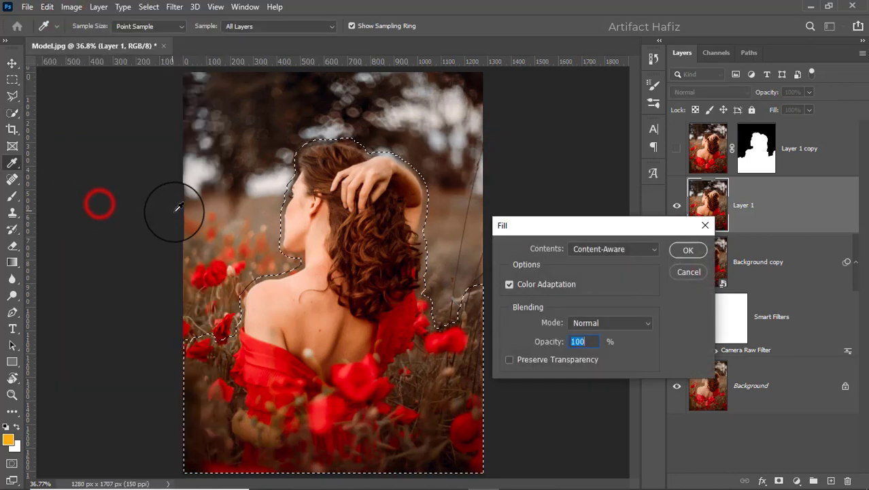
pyautogui.click(602, 246)
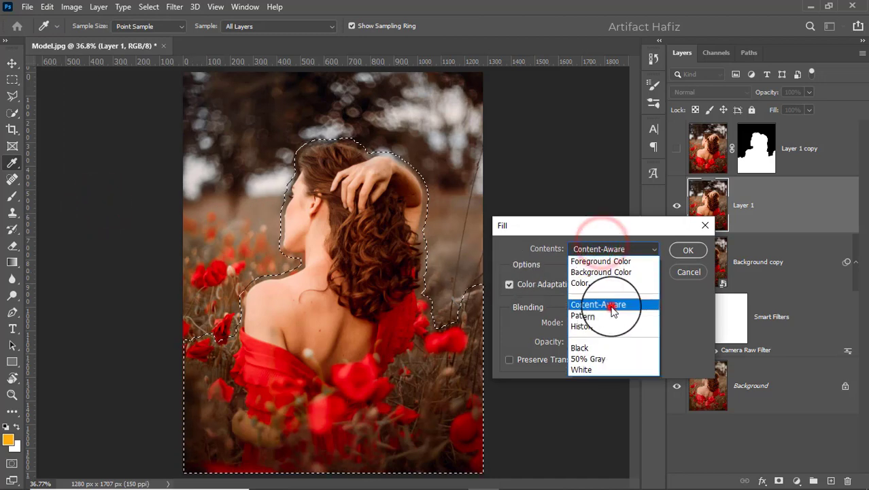
pyautogui.click(616, 301)
pyautogui.click(688, 251)
pyautogui.press('w')
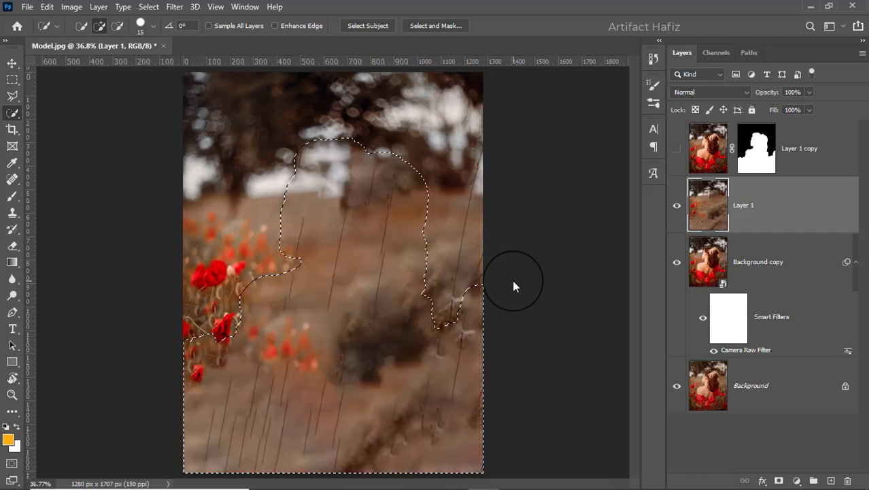
pyautogui.click(148, 7)
pyautogui.click(151, 32)
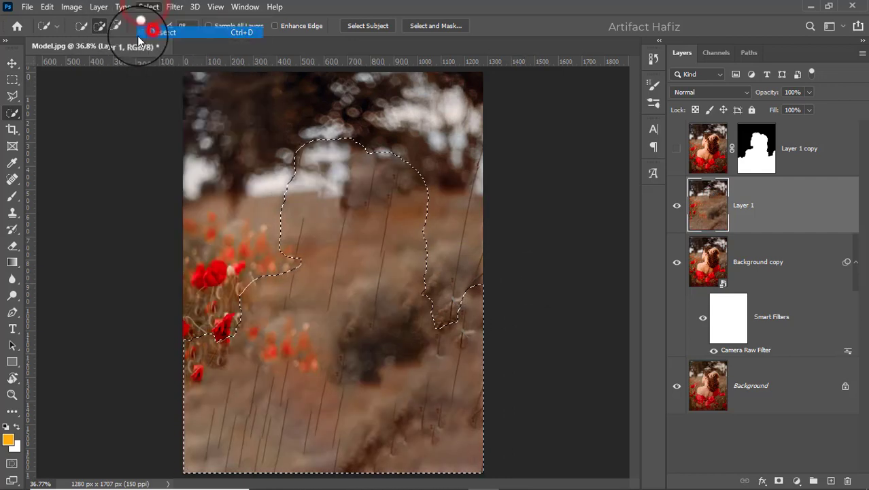
pyautogui.click(12, 64)
# Show Layer 1 copy again, compare it on and off, and convert Layer 1 for smart filters.
pyautogui.click(676, 148)
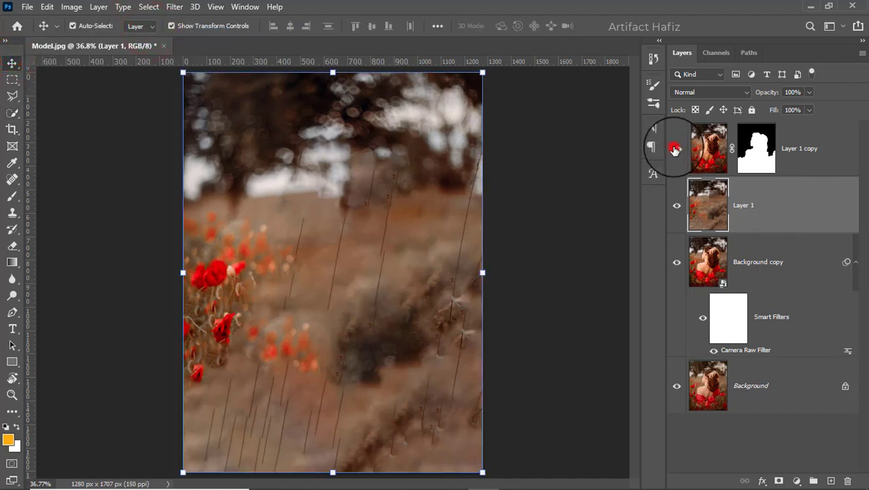
pyautogui.click(675, 149)
pyautogui.click(676, 149)
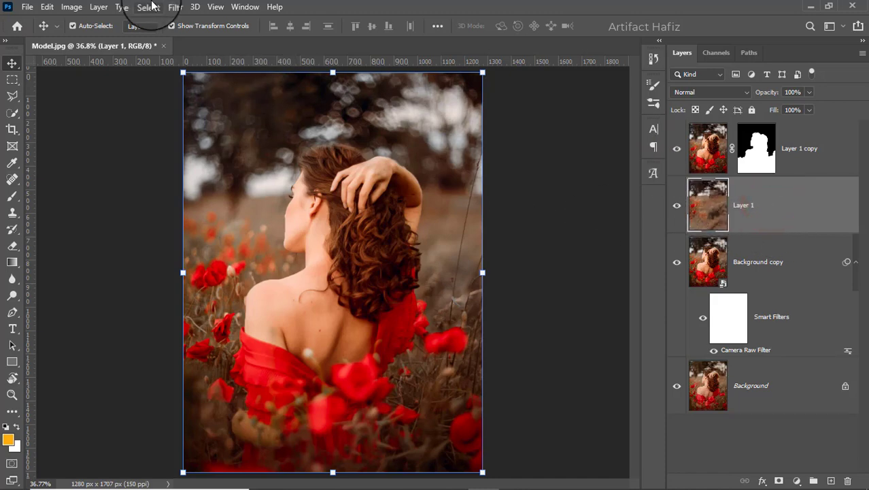
pyautogui.click(175, 7)
pyautogui.click(175, 40)
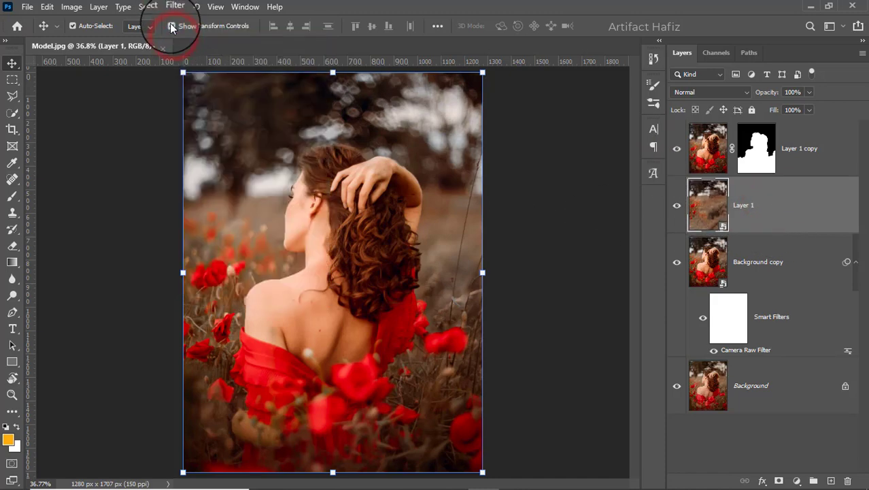
# Add a Tilt-Shift blur to Layer 1 with the blur amount set to 137 px.
pyautogui.click(173, 7)
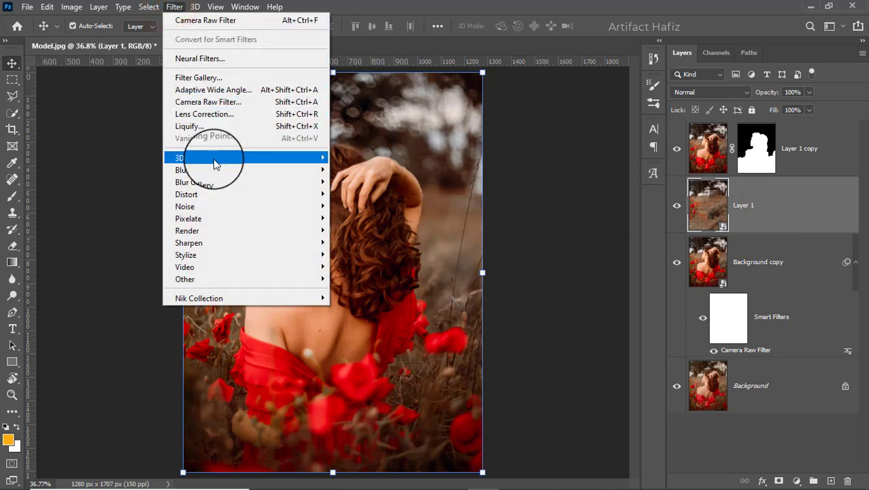
pyautogui.moveTo(334, 187)
pyautogui.click(355, 206)
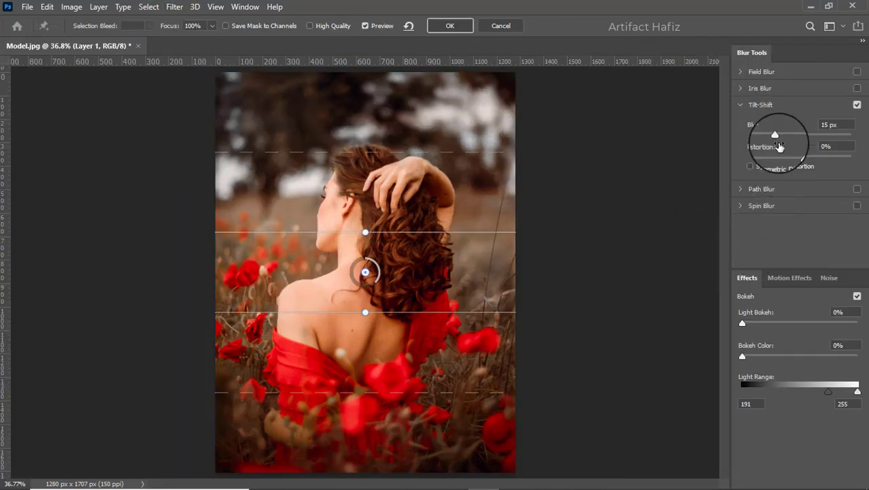
pyautogui.moveTo(776, 139); pyautogui.dragTo(810, 136)
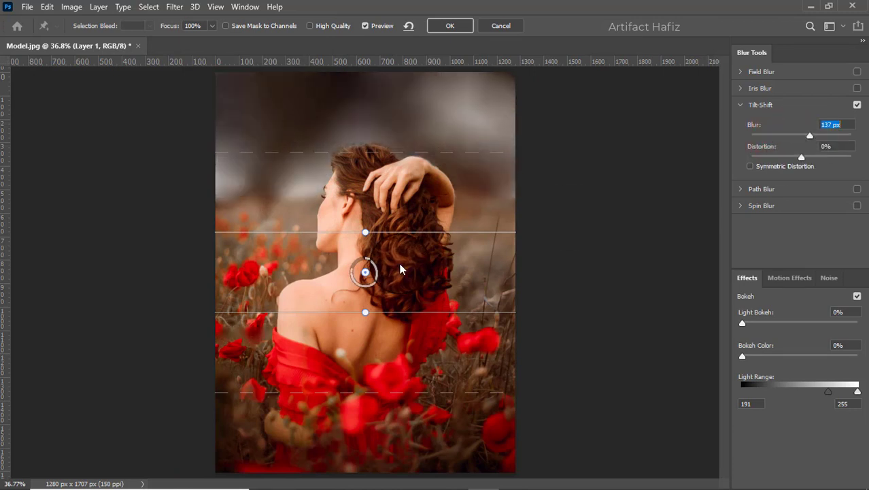
# Move the Tilt-Shift centre down onto the woman's upper back and raise the upper dashed transition line to the top of her head.
pyautogui.click(365, 273)
pyautogui.moveTo(371, 294); pyautogui.dragTo(365, 313)
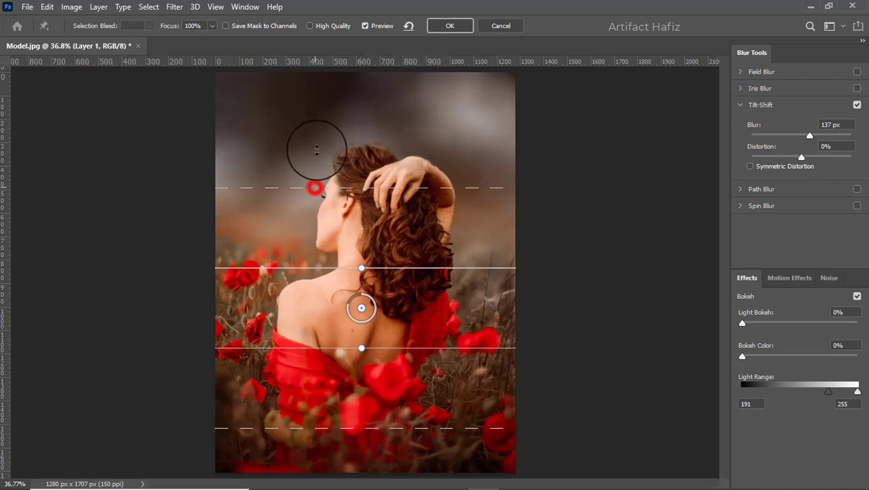
pyautogui.moveTo(314, 188); pyautogui.dragTo(316, 148)
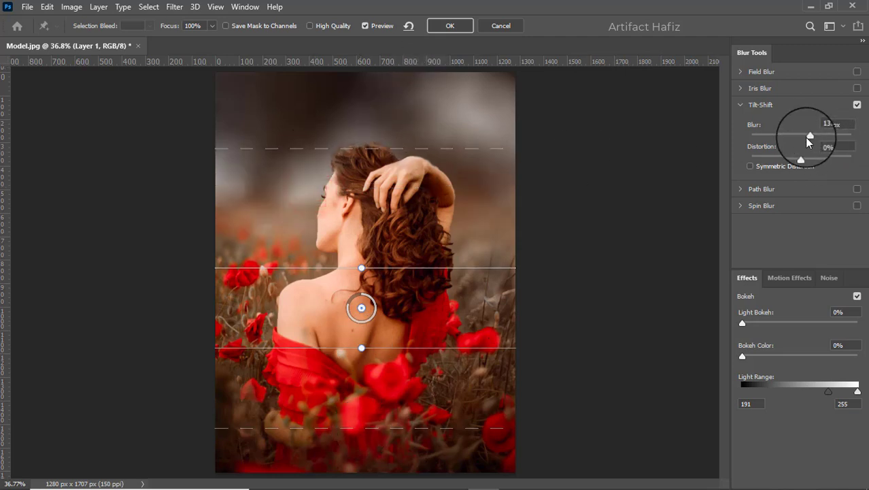
# Set the Tilt-Shift blur to 109 px, lower the upper focus line slightly towards the centre, and apply the blur.
pyautogui.moveTo(807, 137); pyautogui.dragTo(805, 136)
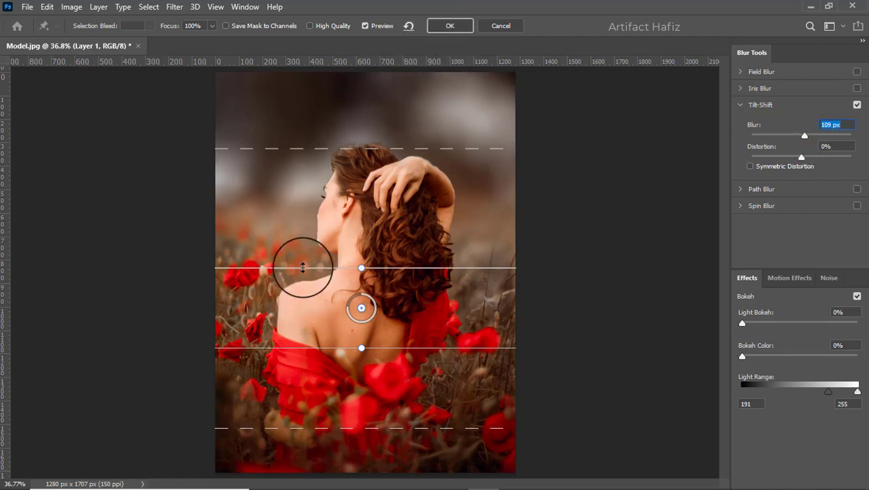
pyautogui.moveTo(303, 268); pyautogui.dragTo(303, 284)
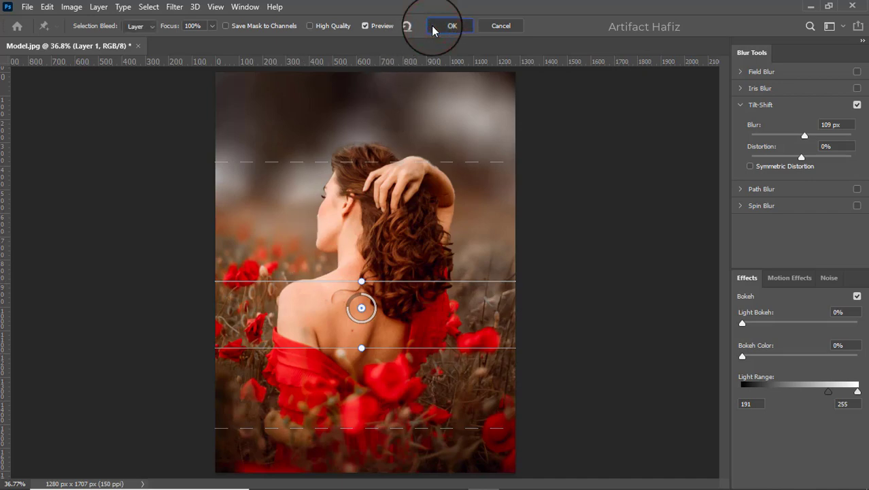
pyautogui.click(431, 25)
# Paint white on the Layer 1 copy mask with a size 20 brush along the edges of the hair, hand and arm.
pyautogui.scroll(2, 338, 139)
pyautogui.scroll(3, 338, 139)
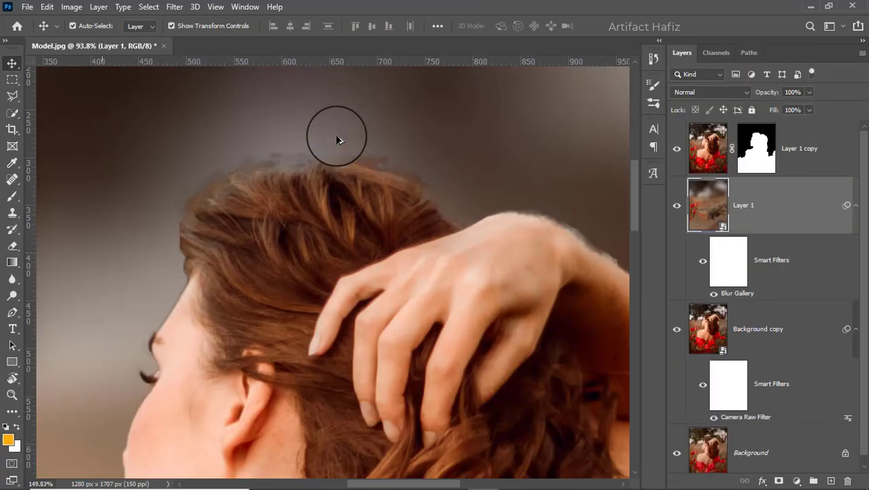
pyautogui.click(757, 143)
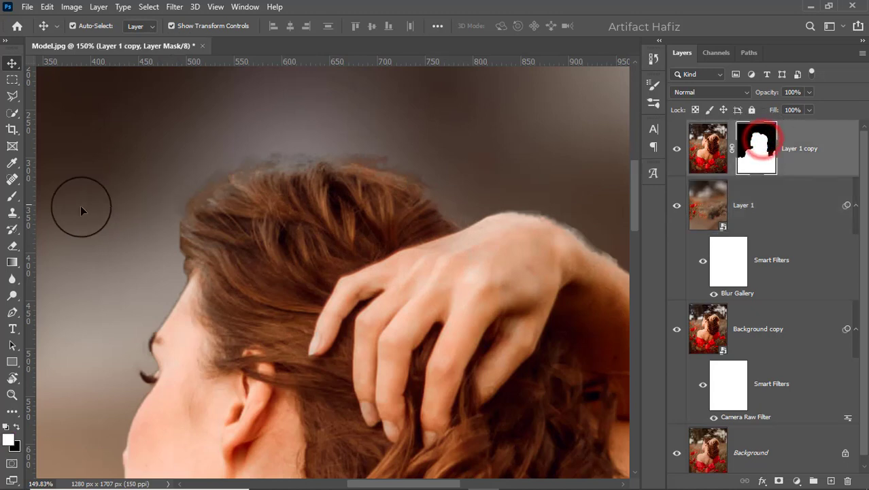
pyautogui.click(6, 198)
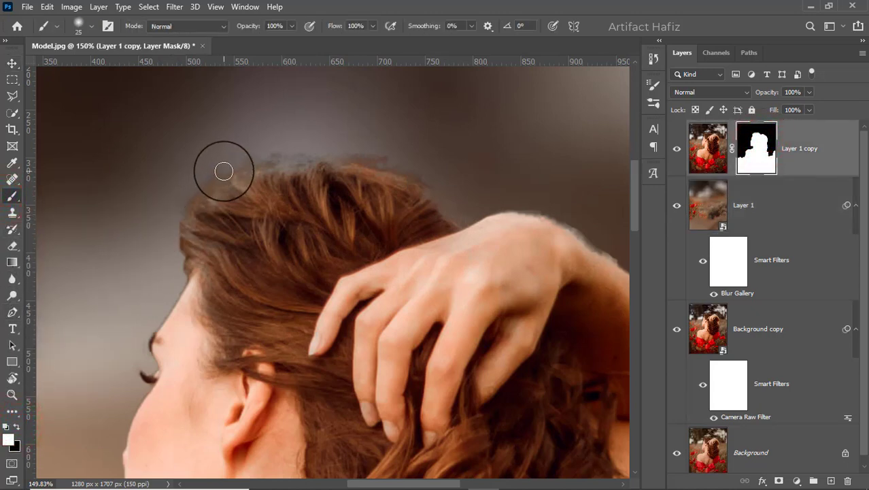
pyautogui.click(200, 204)
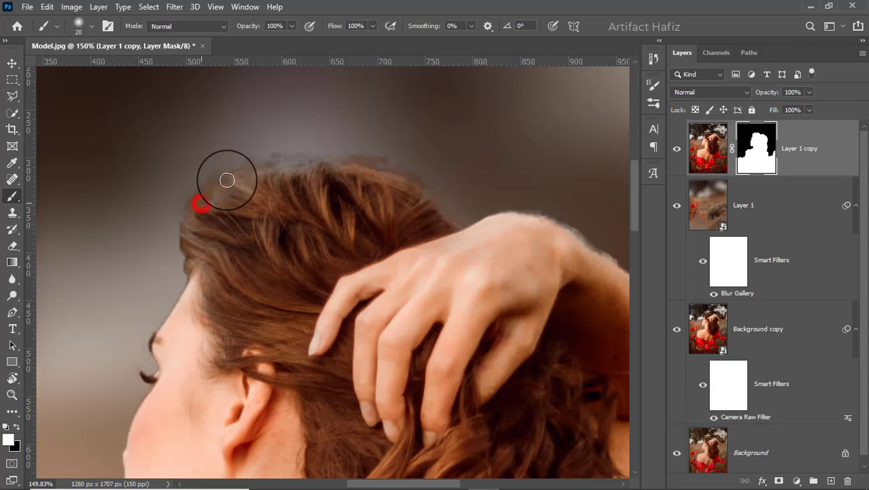
pyautogui.moveTo(219, 186)
pyautogui.mouseDown()
pyautogui.moveTo(255, 176)
pyautogui.moveTo(234, 176)
pyautogui.moveTo(244, 170)
pyautogui.moveTo(345, 163)
pyautogui.moveTo(295, 166)
pyautogui.moveTo(398, 176)
pyautogui.moveTo(454, 223)
pyautogui.moveTo(437, 205)
pyautogui.moveTo(476, 226)
pyautogui.mouseUp()
pyautogui.moveTo(568, 237)
pyautogui.mouseDown()
pyautogui.moveTo(411, 266)
pyautogui.moveTo(368, 252)
pyautogui.moveTo(394, 254)
pyautogui.moveTo(441, 291)
pyautogui.moveTo(492, 367)
pyautogui.mouseUp()
pyautogui.moveTo(492, 367)
pyautogui.mouseDown()
pyautogui.moveTo(397, 264)
pyautogui.moveTo(414, 298)
pyautogui.mouseUp()
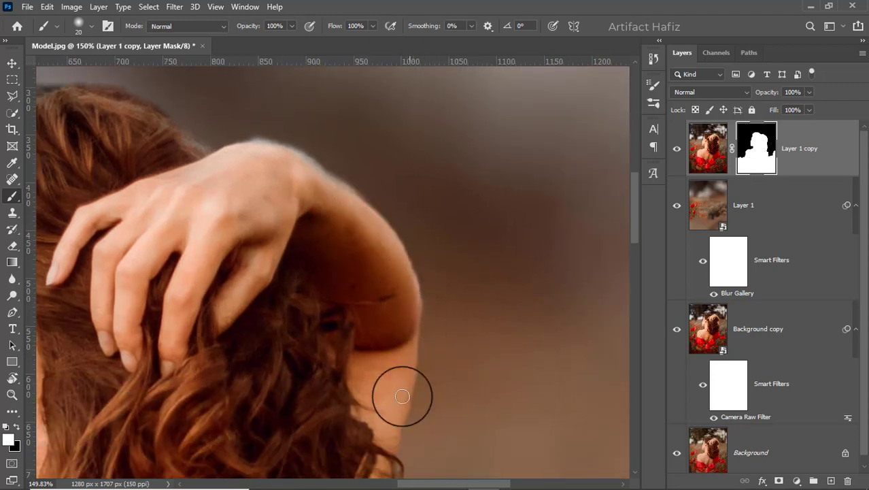
pyautogui.moveTo(389, 430); pyautogui.dragTo(373, 318)
pyautogui.scroll(-6, 370, 334)
pyautogui.scroll(-4, 374, 330)
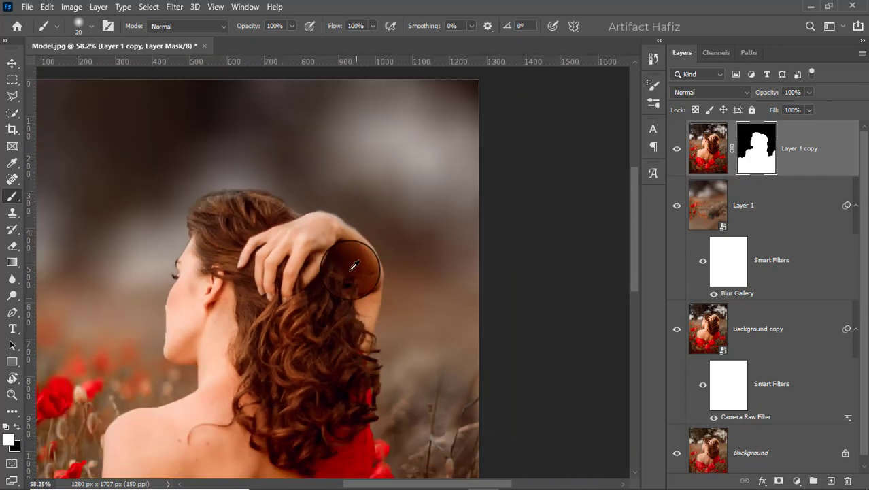
# Paint black on the Layer 1 copy mask with a size 8 brush to remove the pale fringe along the hand and forearm.
pyautogui.scroll(8, 382, 130)
pyautogui.scroll(3, 428, 173)
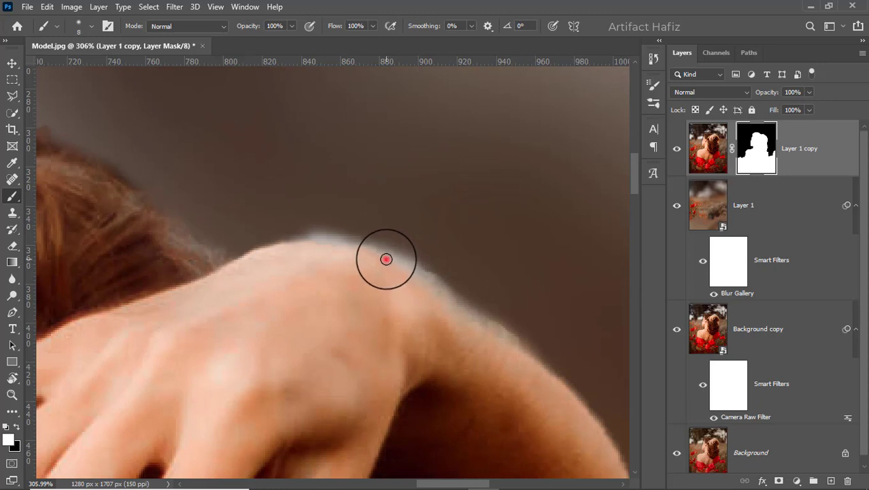
pyautogui.click(386, 259)
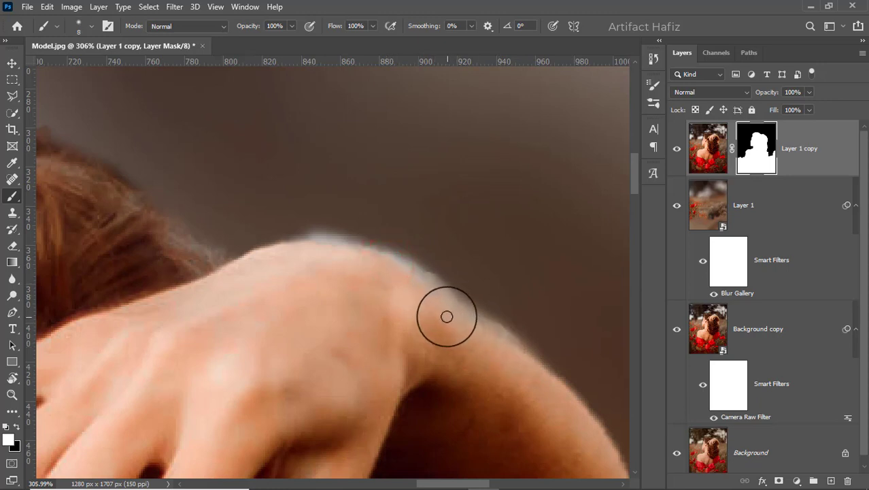
pyautogui.click(446, 316)
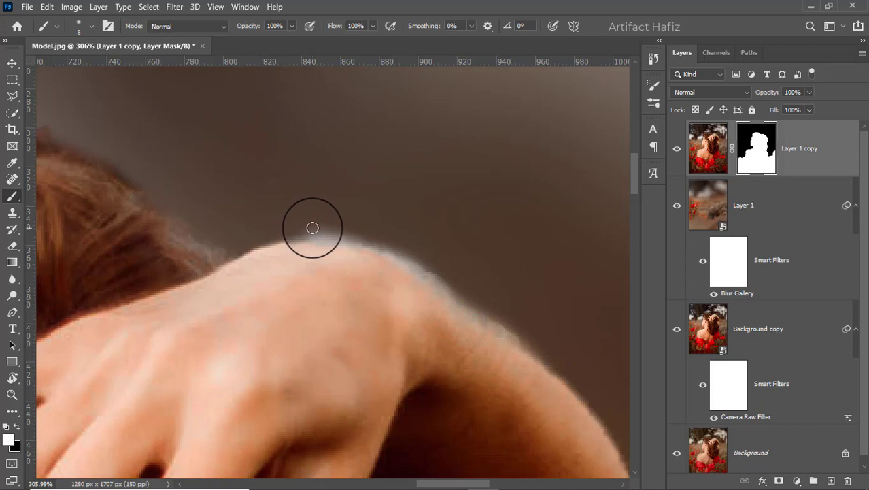
pyautogui.click(17, 426)
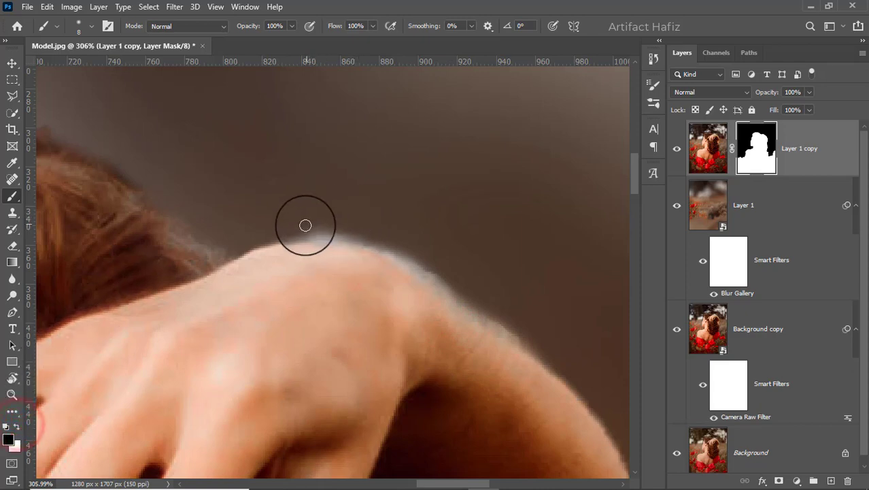
pyautogui.moveTo(303, 225)
pyautogui.mouseDown()
pyautogui.moveTo(381, 242)
pyautogui.moveTo(287, 227)
pyautogui.moveTo(443, 242)
pyautogui.moveTo(365, 242)
pyautogui.moveTo(338, 233)
pyautogui.moveTo(466, 260)
pyautogui.moveTo(396, 237)
pyautogui.moveTo(464, 287)
pyautogui.moveTo(390, 238)
pyautogui.mouseUp()
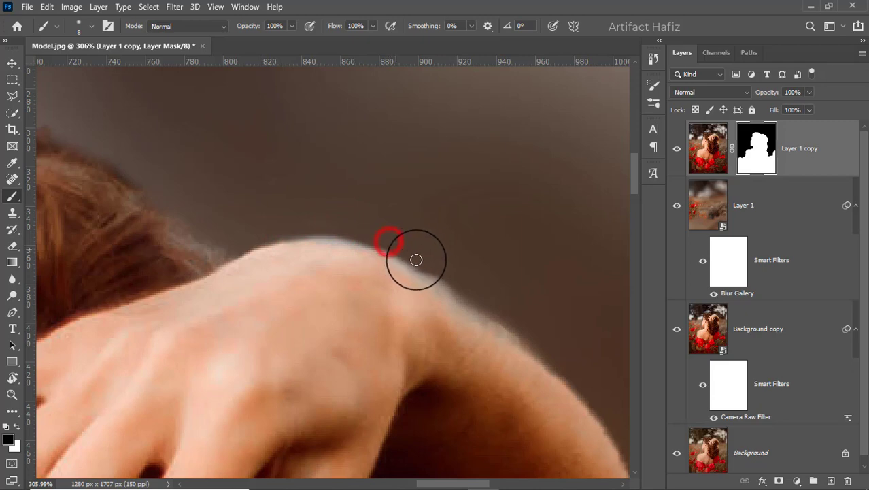
pyautogui.moveTo(535, 302); pyautogui.dragTo(537, 309)
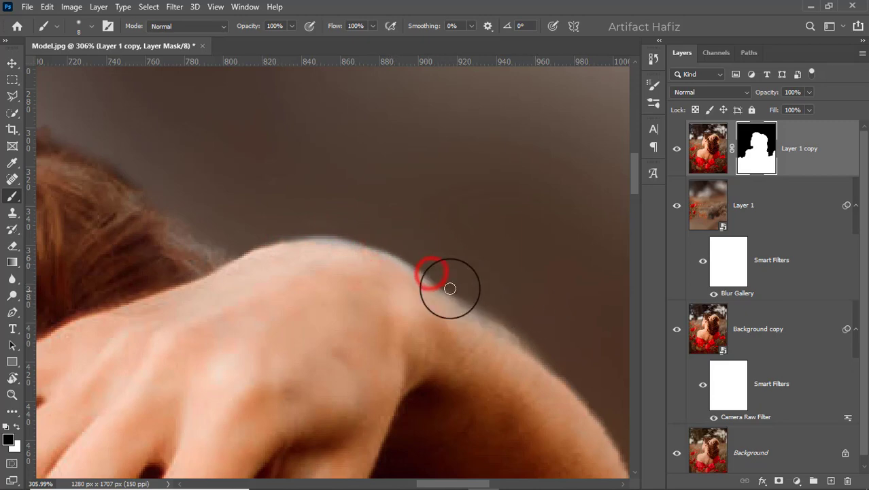
pyautogui.moveTo(493, 327); pyautogui.dragTo(597, 387)
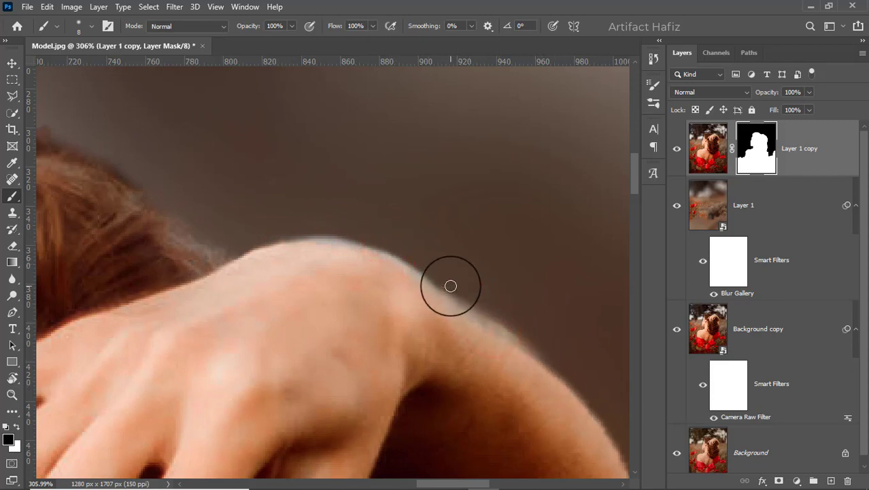
pyautogui.moveTo(450, 286); pyautogui.dragTo(555, 345)
pyautogui.moveTo(481, 309); pyautogui.dragTo(584, 387)
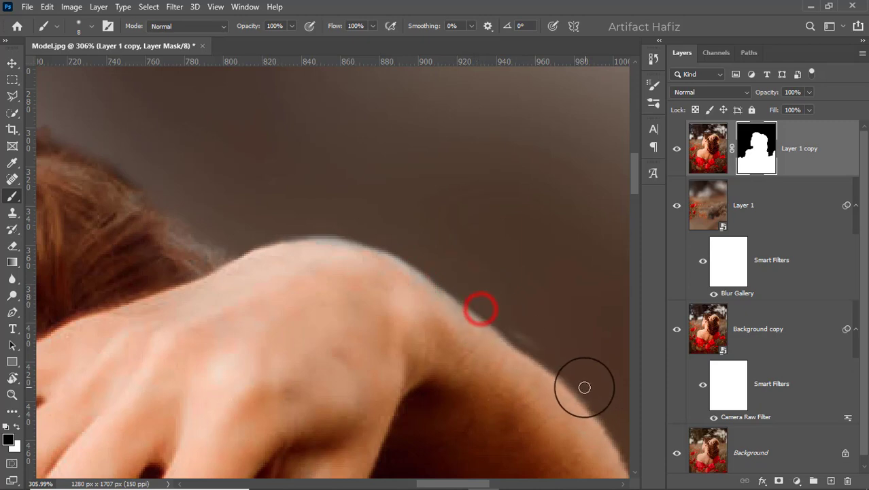
pyautogui.moveTo(491, 314); pyautogui.dragTo(599, 381)
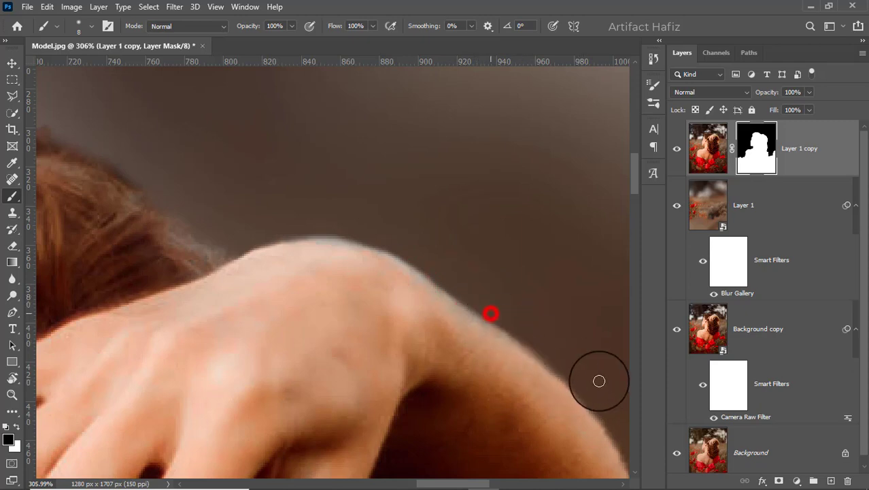
# Check the whole composition by hiding and reshowing Layer 1 copy.
pyautogui.scroll(-6, 576, 317)
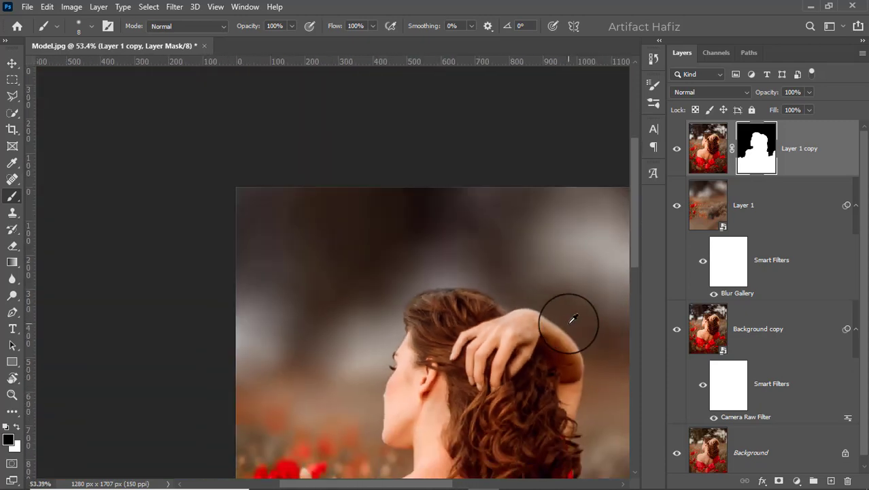
pyautogui.scroll(-4, 573, 318)
pyautogui.scroll(3, 578, 323)
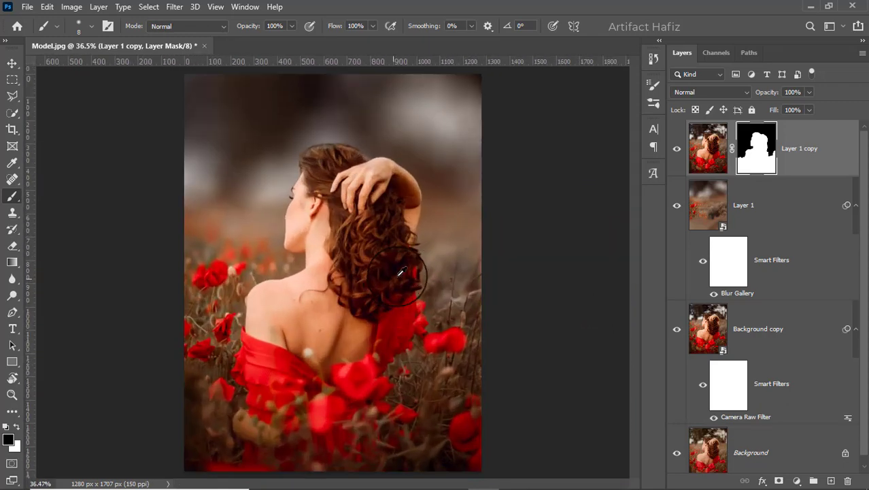
pyautogui.click(678, 149)
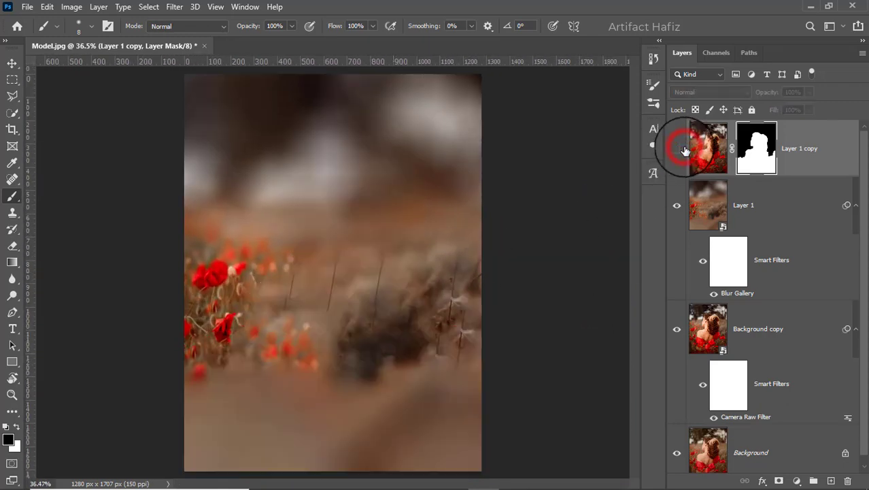
pyautogui.click(679, 149)
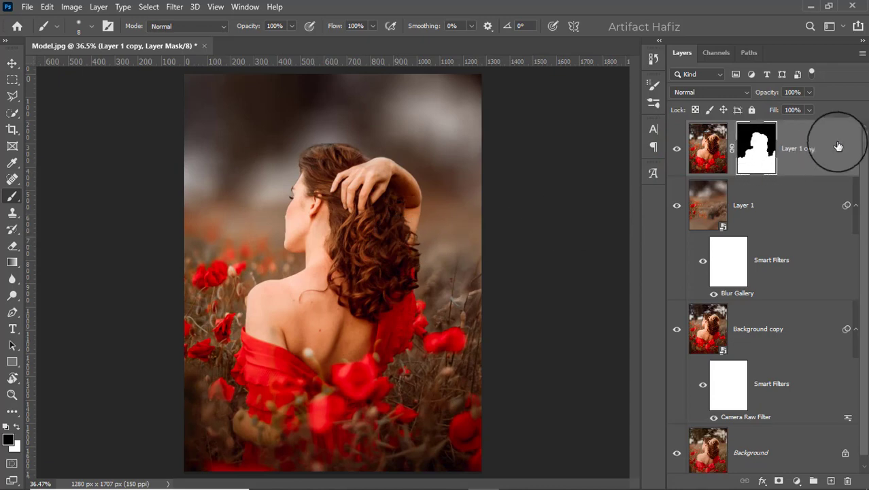
# Add a Brightness/Contrast adjustment clipped to Layer 1 with Brightness set to 10.
pyautogui.click(823, 140)
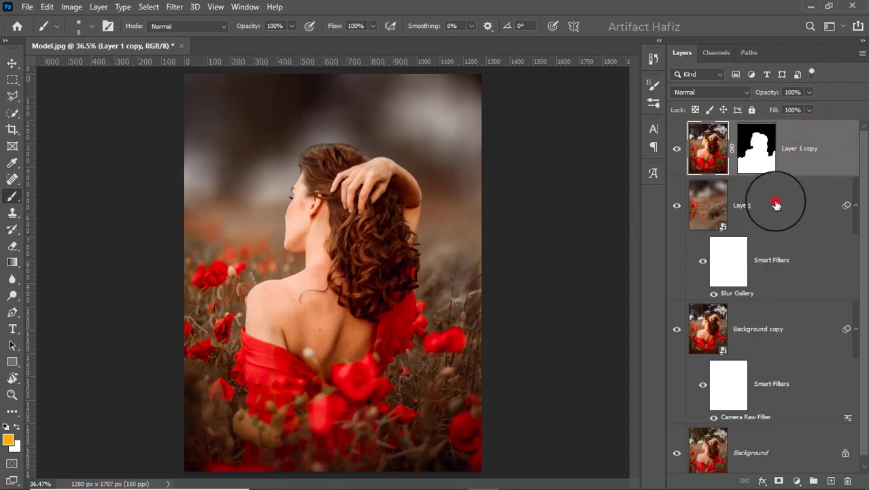
pyautogui.click(776, 204)
pyautogui.click(796, 481)
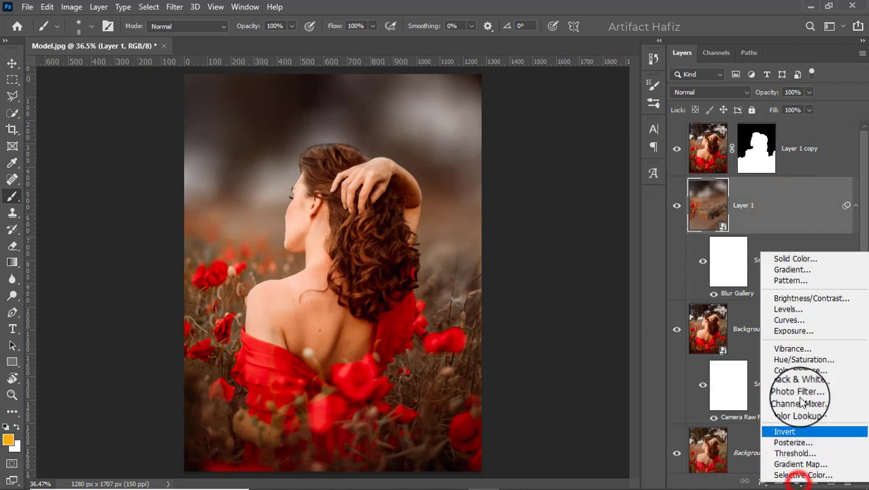
pyautogui.click(789, 294)
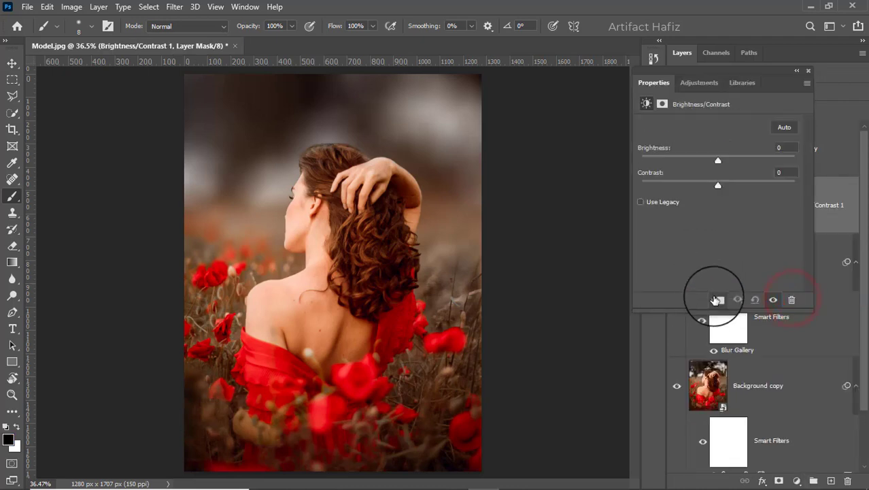
pyautogui.click(715, 299)
pyautogui.moveTo(718, 162)
pyautogui.mouseDown()
pyautogui.moveTo(738, 161)
pyautogui.moveTo(724, 166)
pyautogui.mouseUp()
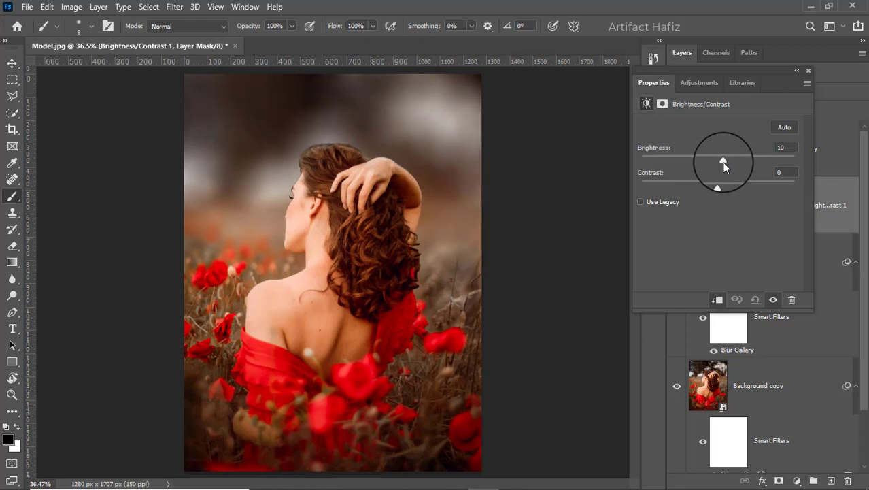
pyautogui.click(806, 70)
# Stamp all visible layers into a new layer above Layer 1 copy and convert it for smart filters.
pyautogui.hotkey('ctrl', 'alt', 'shift', 'e')
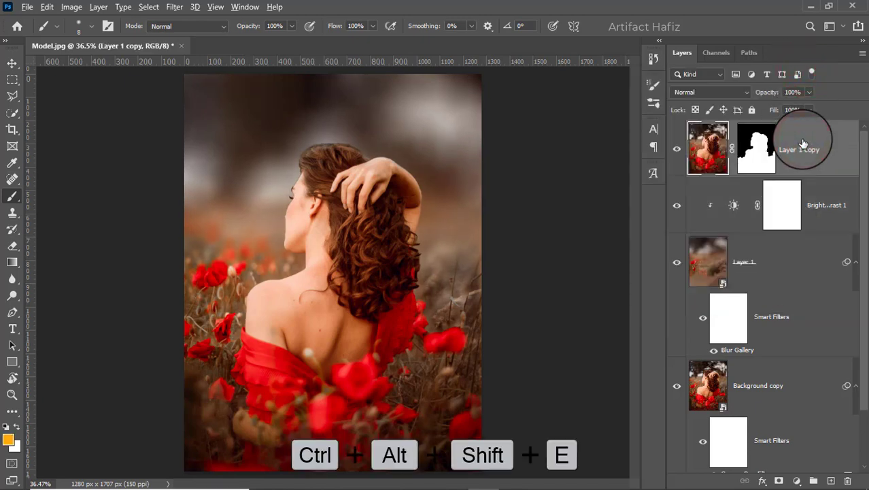
pyautogui.click(174, 6)
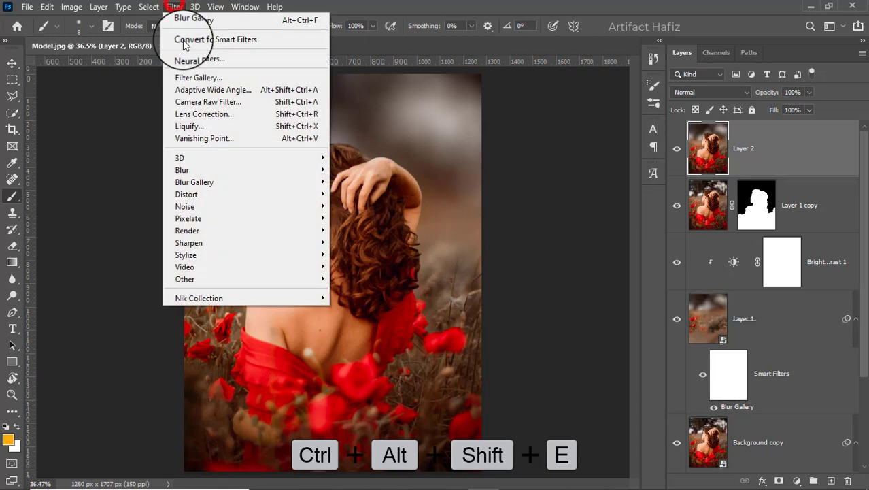
pyautogui.click(185, 40)
# Open Color Efex Pro 4 on Layer 2 and add the Cross Processing filter with method L05.
pyautogui.click(175, 7)
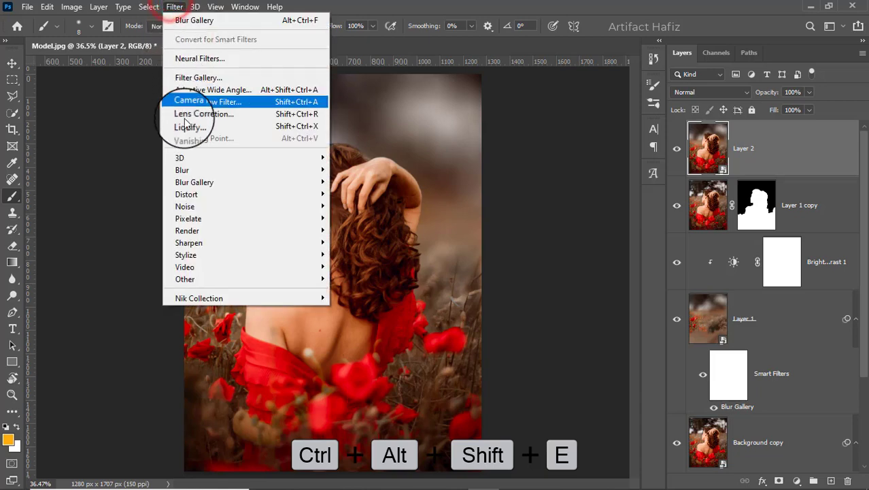
pyautogui.click(218, 298)
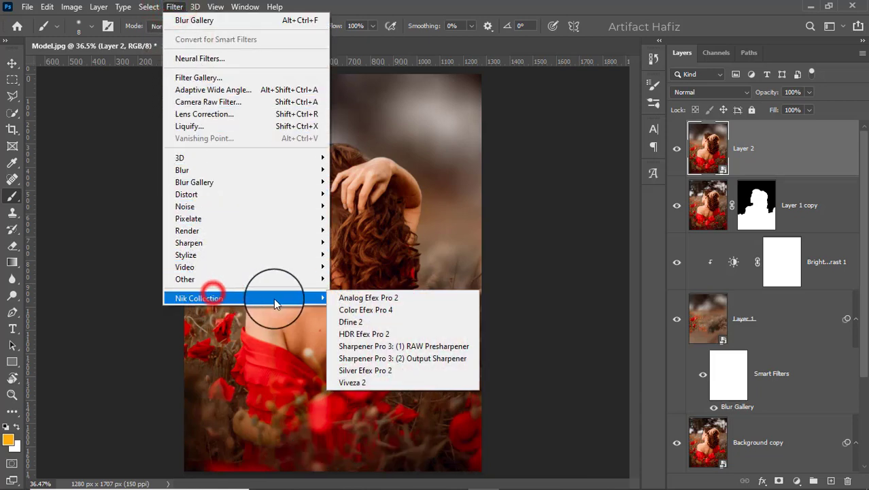
pyautogui.click(342, 308)
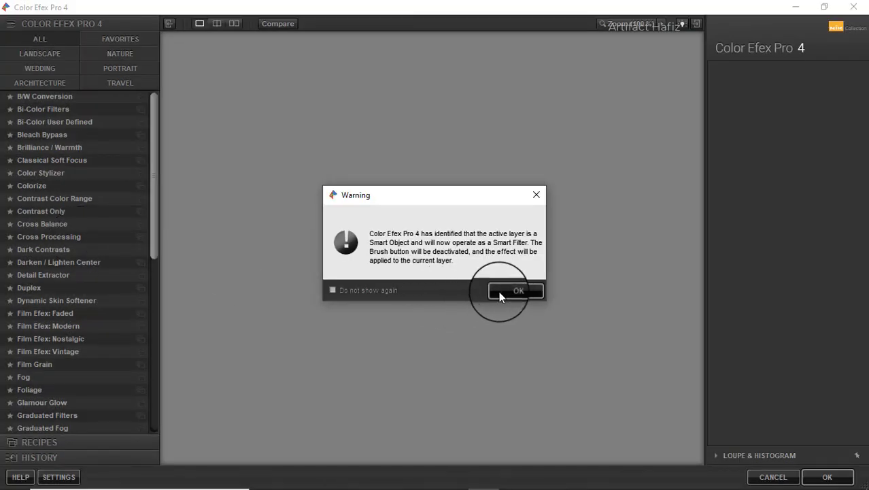
pyautogui.click(498, 291)
pyautogui.click(63, 236)
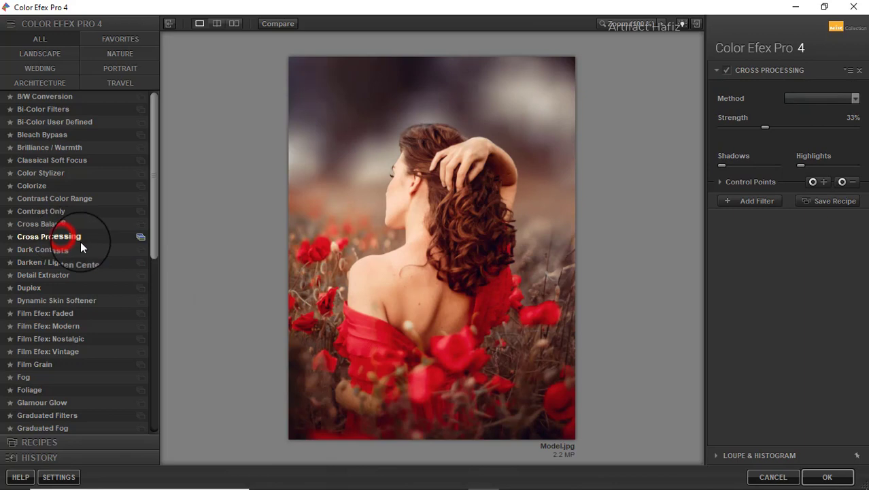
pyautogui.click(807, 101)
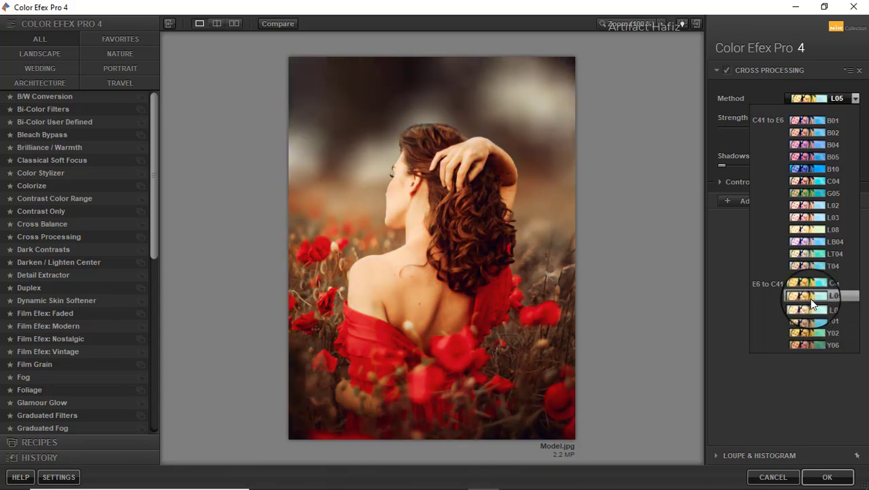
pyautogui.click(809, 297)
# Compare the Cross Processing effect on and off, reduce its strength, and apply the filter to Layer 2.
pyautogui.click(725, 70)
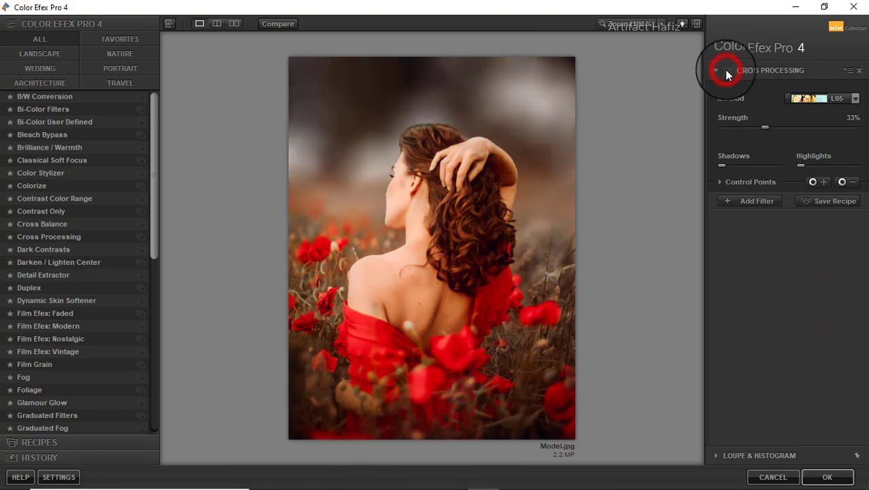
pyautogui.click(726, 70)
pyautogui.click(726, 70)
pyautogui.click(725, 69)
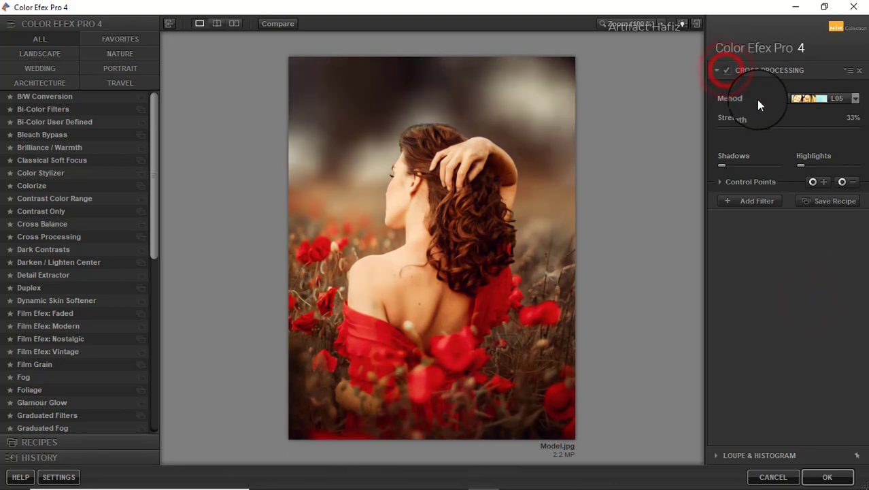
pyautogui.moveTo(765, 127); pyautogui.dragTo(730, 136)
pyautogui.click(825, 475)
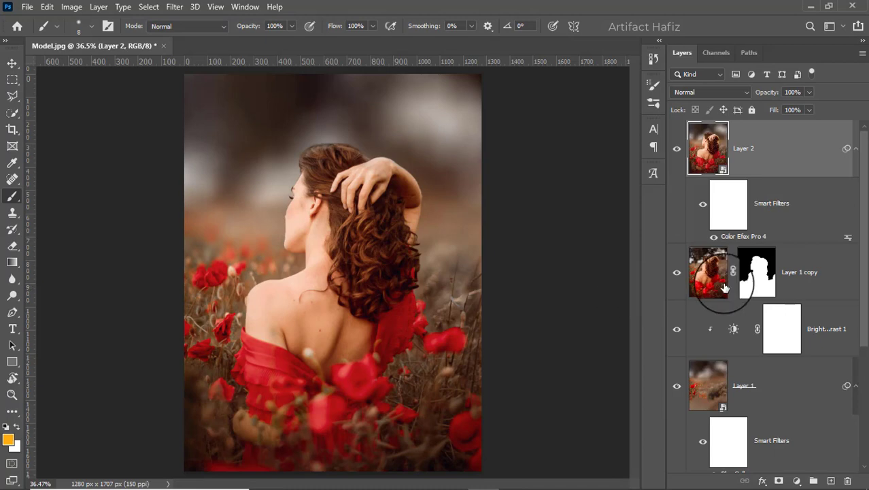
# Compare the finished edit with the original by toggling between the Background layer alone and all layers.
pyautogui.scroll(-3, 707, 282)
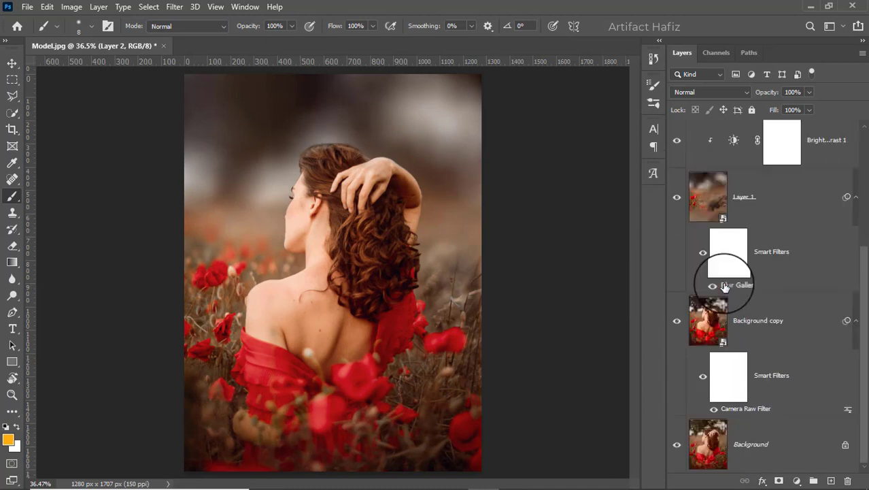
pyautogui.keyDown('alt'); pyautogui.click(677, 445); pyautogui.keyUp('alt')
pyautogui.keyDown('alt'); pyautogui.click(677, 445); pyautogui.keyUp('alt')
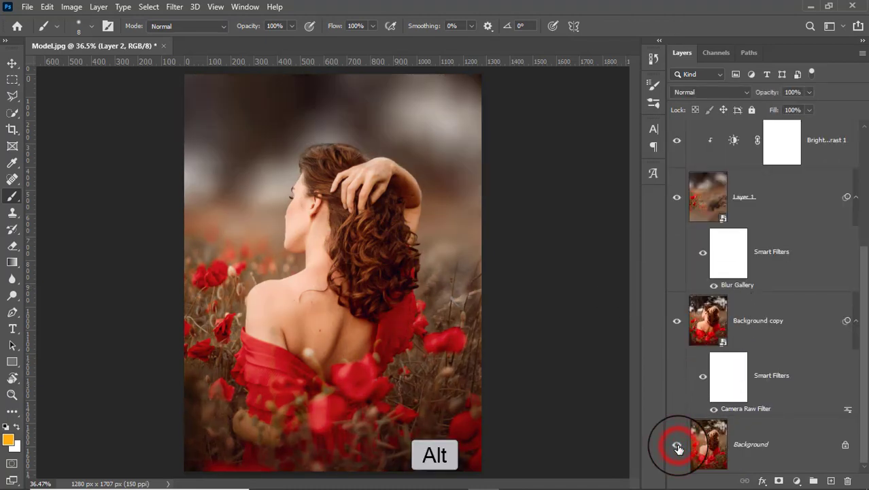
pyautogui.keyDown('alt'); pyautogui.click(678, 445); pyautogui.keyUp('alt')
pyautogui.keyDown('alt'); pyautogui.click(678, 446); pyautogui.keyUp('alt')
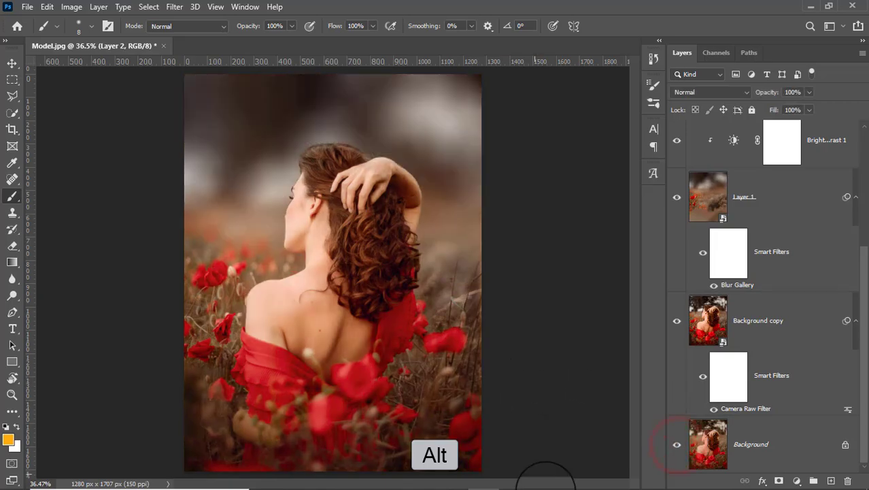